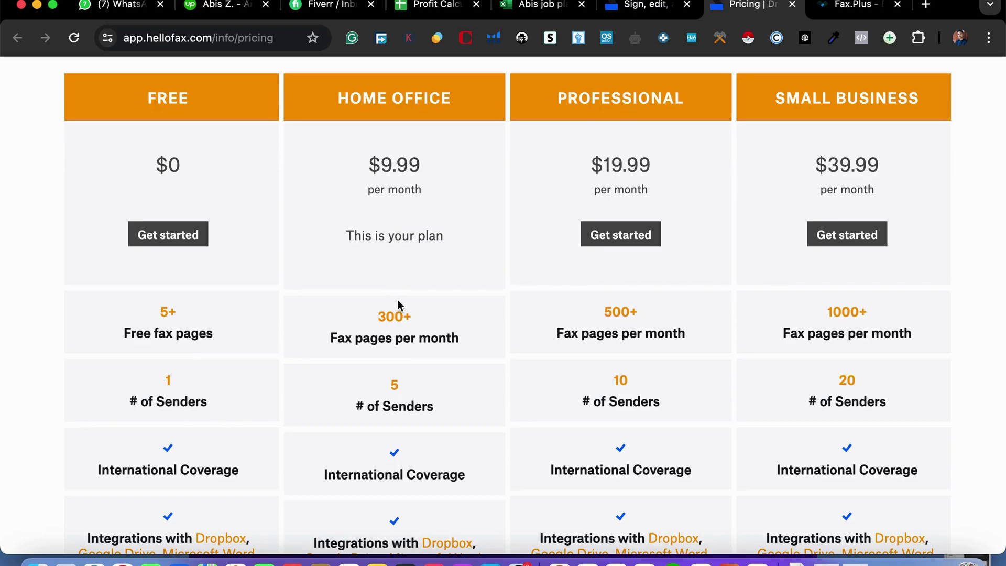
Scroll back to the top of the pricing page and return to the Dropbox Fax home dashboard.
{"action": "scroll", "coordinate": [397, 300], "scroll_direction": "down", "scroll_amount": 2}
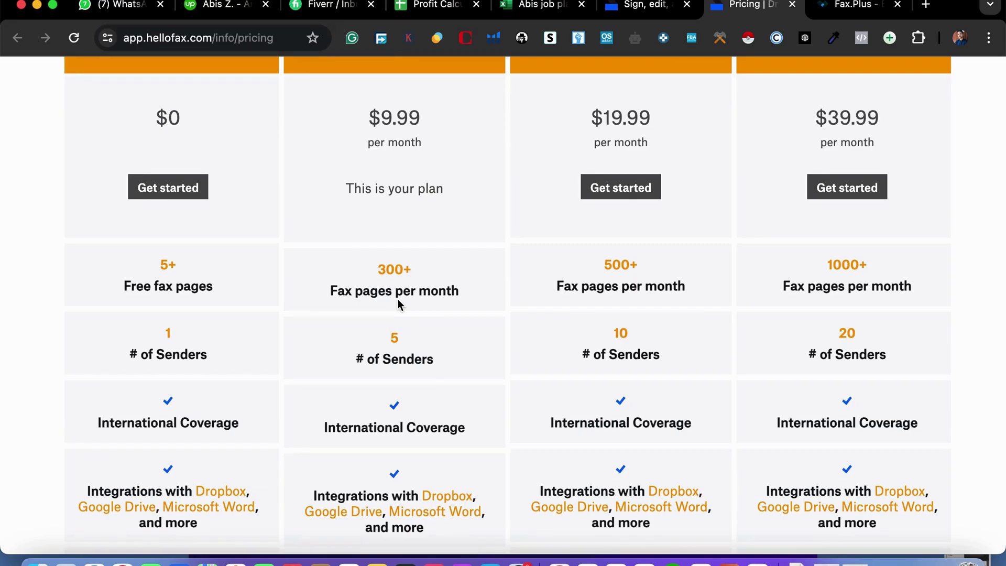
{"action": "scroll", "coordinate": [448, 95], "scroll_direction": "up", "scroll_amount": 10}
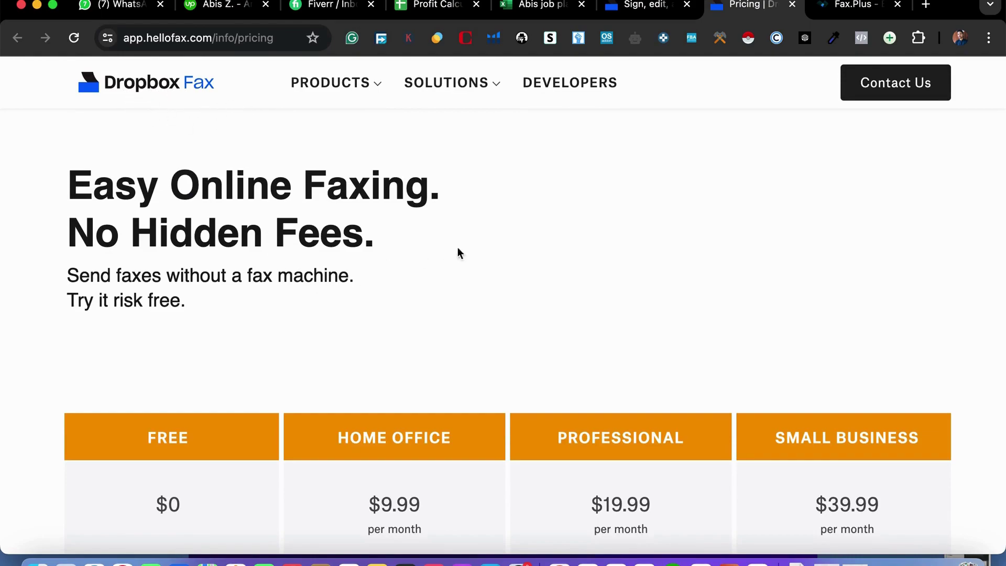
{"action": "scroll", "coordinate": [410, 416], "scroll_direction": "down", "scroll_amount": 2}
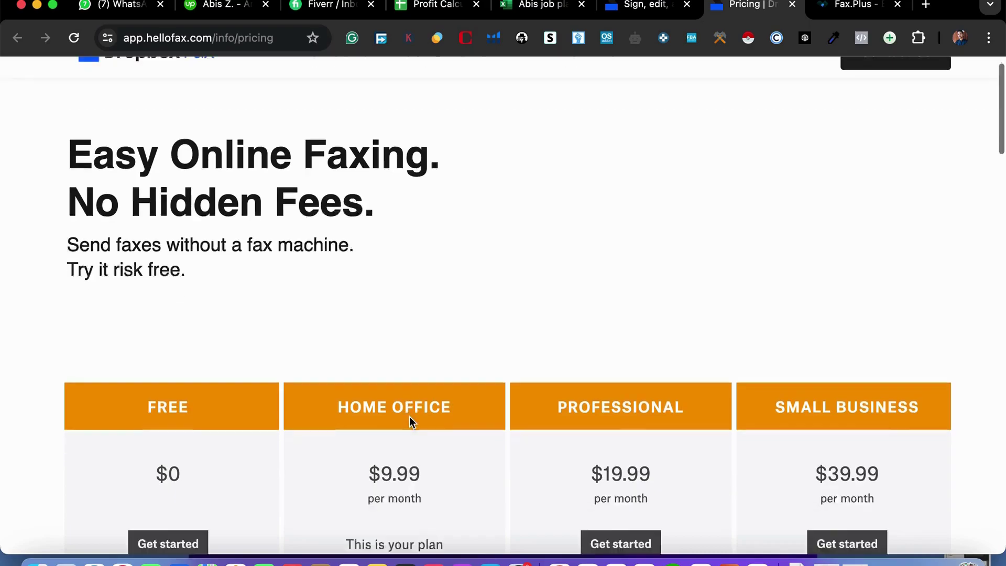
{"action": "scroll", "coordinate": [410, 416], "scroll_direction": "up", "scroll_amount": 2}
{"action": "scroll", "coordinate": [422, 328], "scroll_direction": "down", "scroll_amount": 2}
{"action": "scroll", "coordinate": [423, 328], "scroll_direction": "up", "scroll_amount": 2}
{"action": "left_click", "coordinate": [155, 82]}
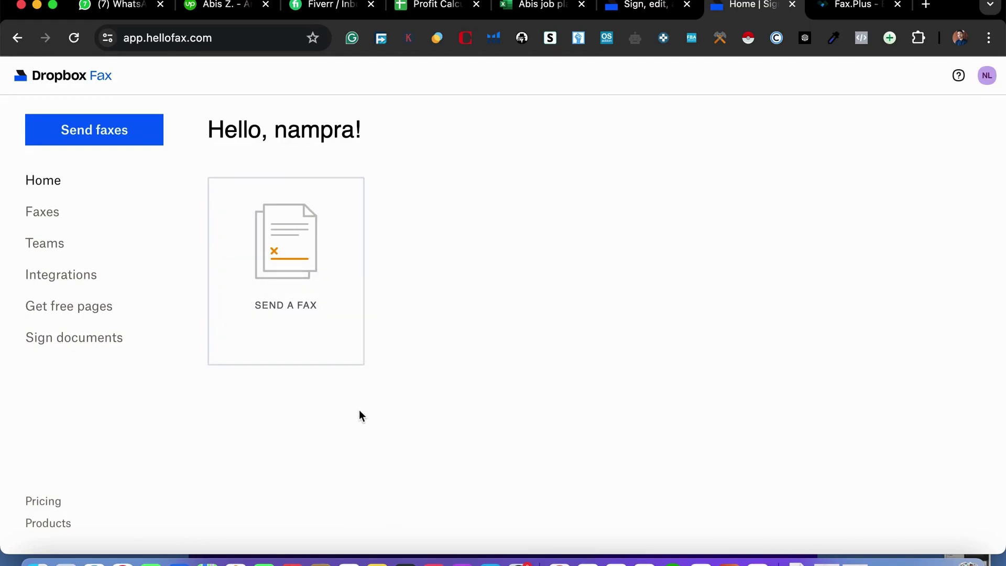
Start a new fax and upload SS-4 .pdf, found by searching 'ss4' in the file picker.
{"action": "left_click", "coordinate": [280, 304]}
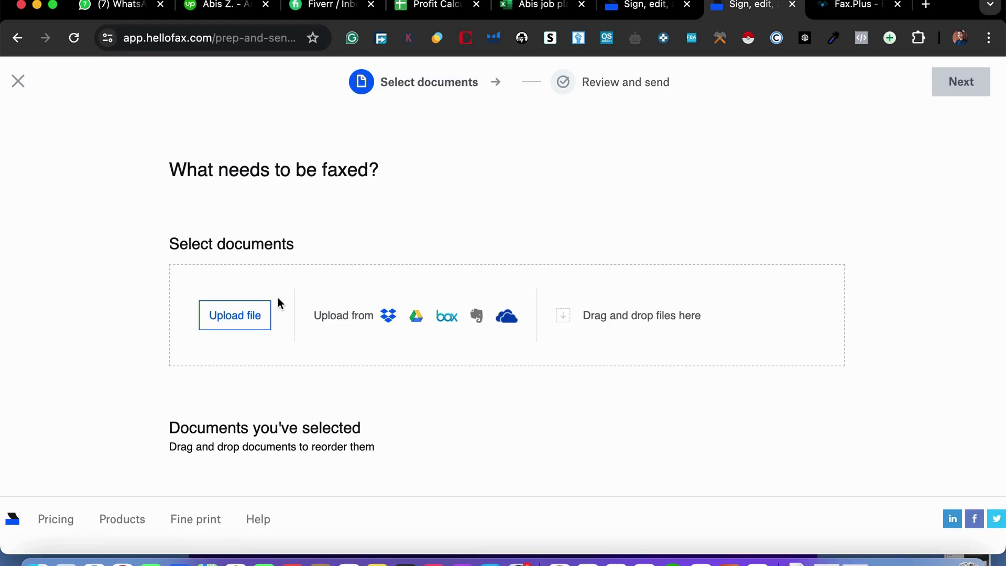
{"action": "left_click", "coordinate": [239, 320]}
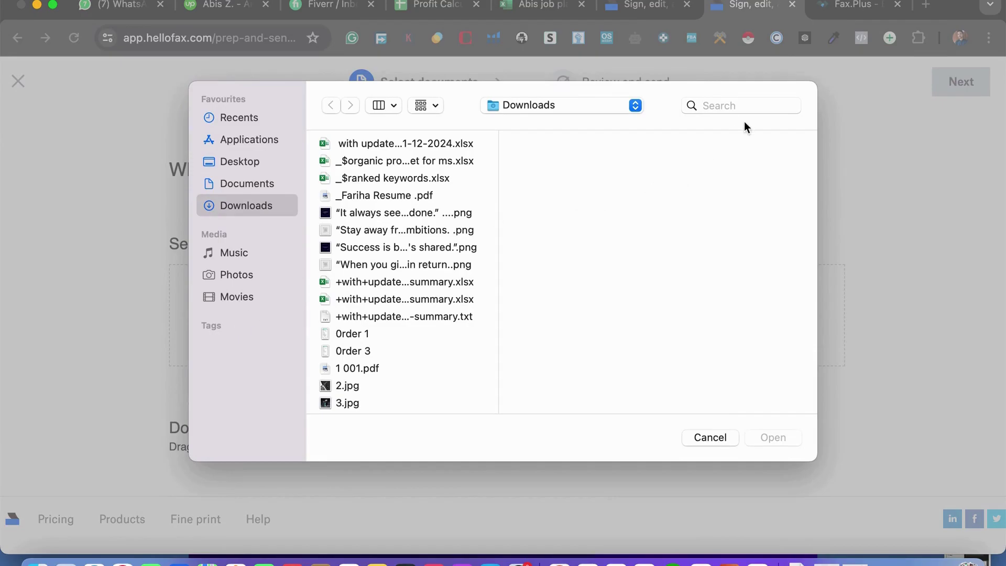
{"action": "left_click", "coordinate": [729, 100]}
{"action": "type", "text": "ss"}
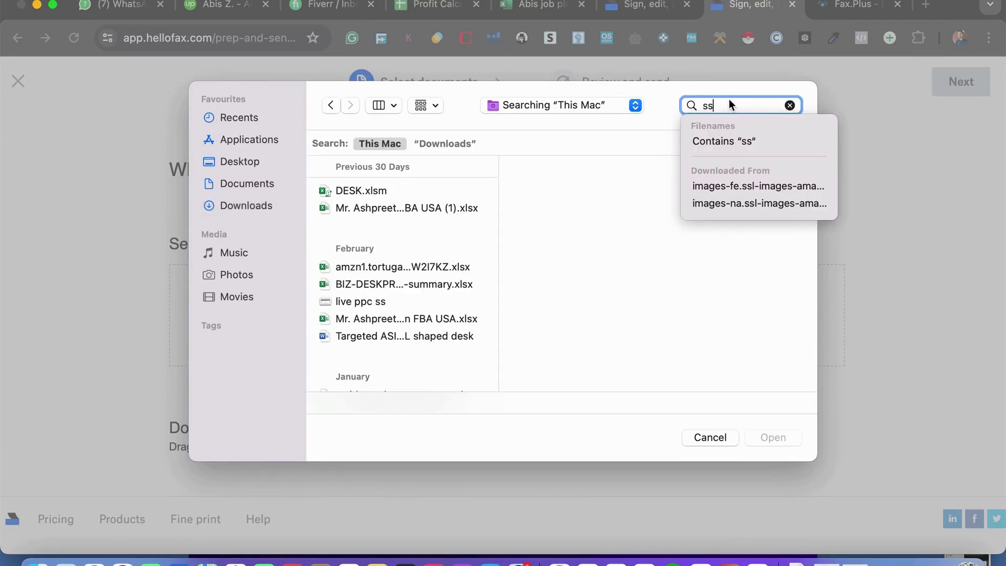
{"action": "type", "text": "4"}
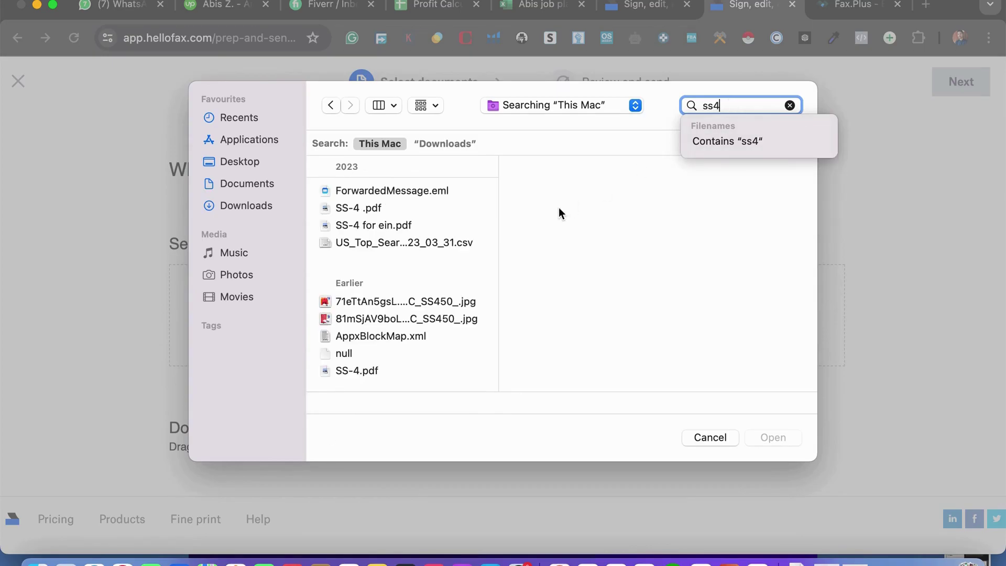
{"action": "left_click", "coordinate": [367, 208]}
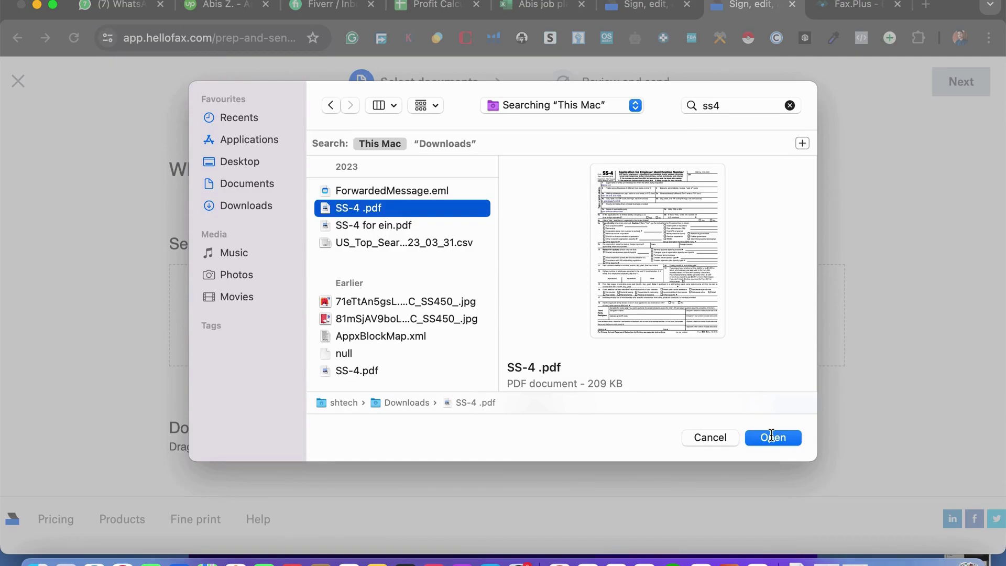
{"action": "left_click", "coordinate": [771, 437]}
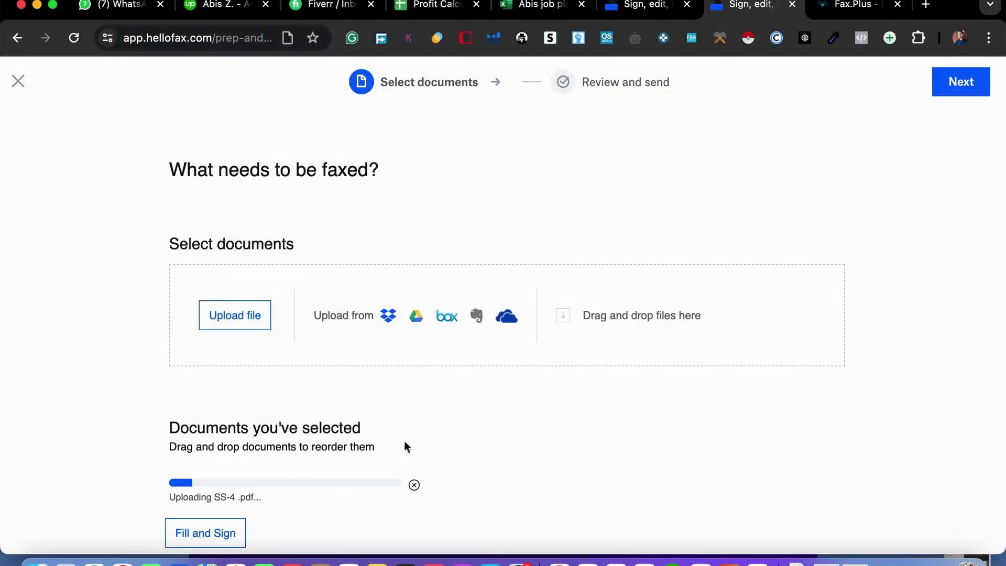
Let SS-4_.pdf finish uploading and continue to the Review and send step.
{"action": "scroll", "coordinate": [497, 359], "scroll_direction": "down", "scroll_amount": 2}
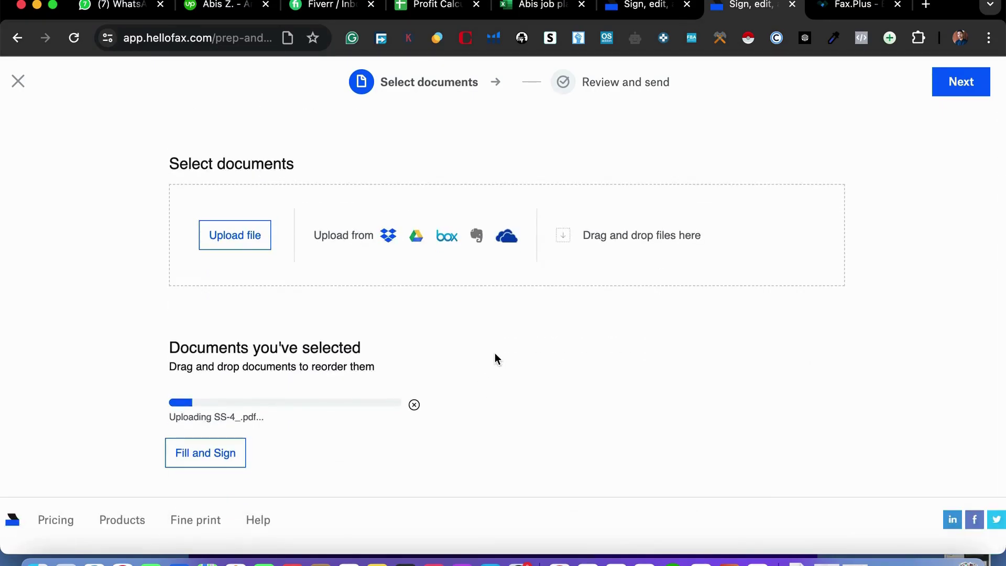
{"action": "scroll", "coordinate": [495, 357], "scroll_direction": "up", "scroll_amount": 2}
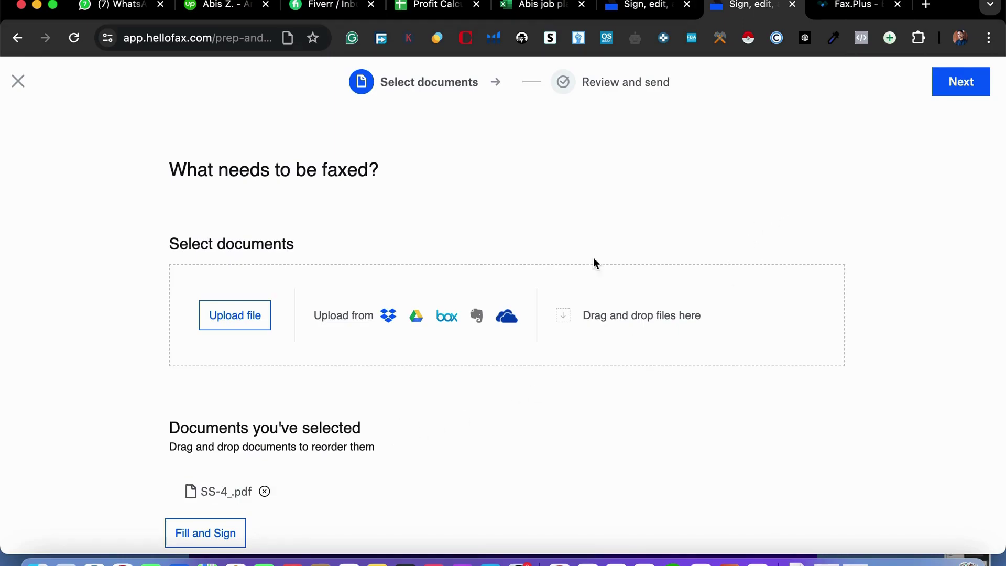
{"action": "left_click", "coordinate": [963, 98]}
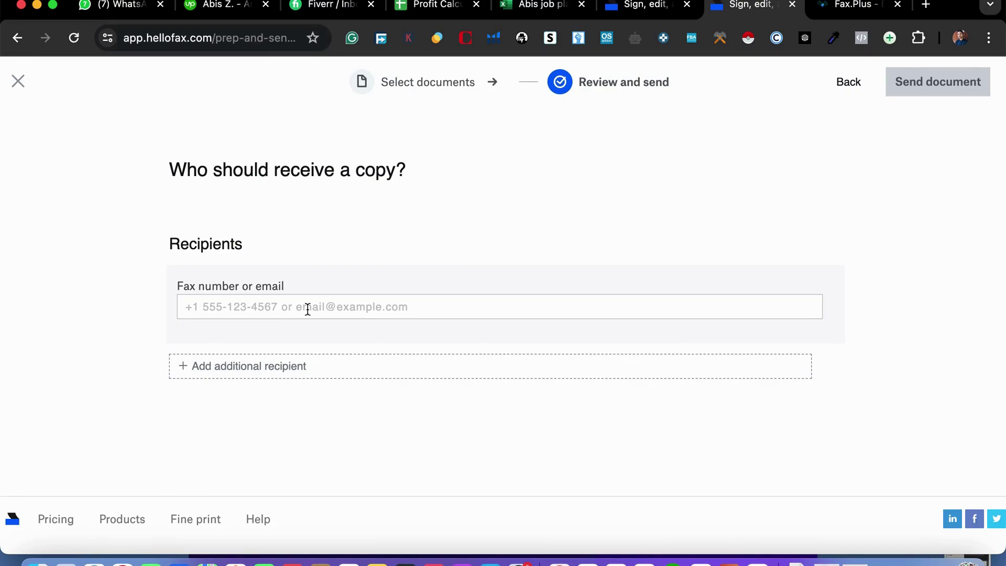
In a new tab, search Google for the IRS SS-4 fax number.
{"action": "left_click", "coordinate": [925, 5]}
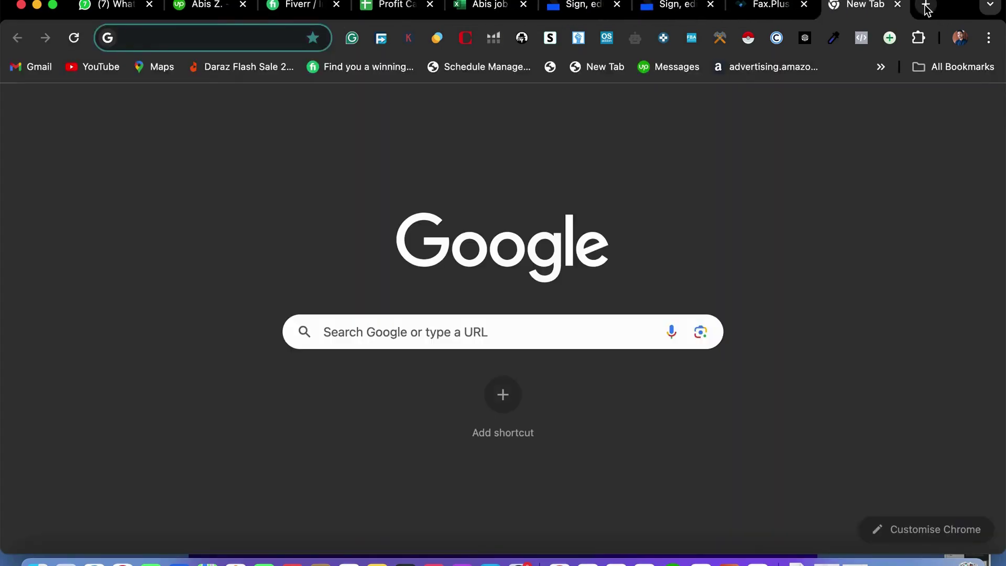
{"action": "type", "text": "irs"}
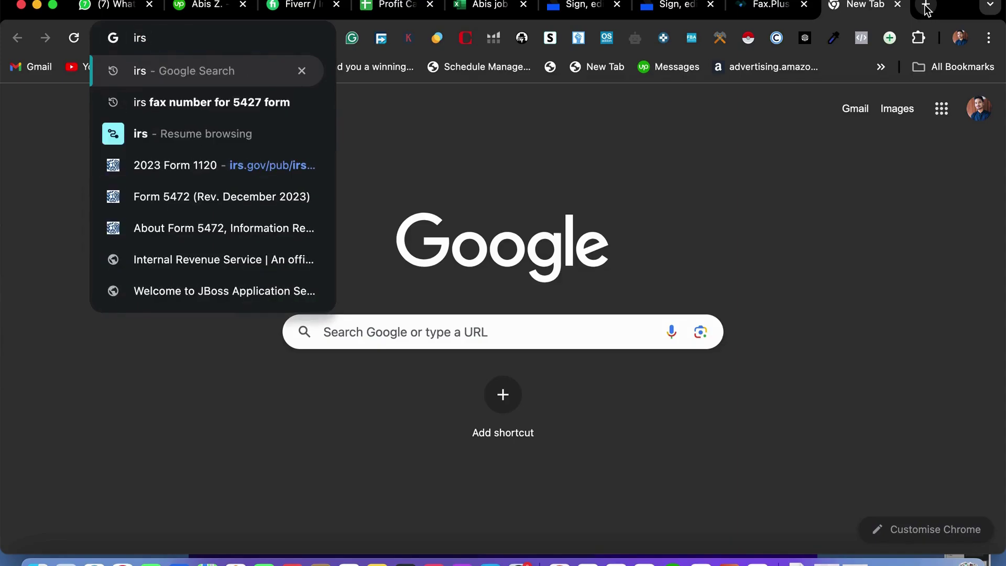
{"action": "type", "text": " fax n"}
{"action": "key", "text": "BackSpace"}
{"action": "type", "text": "fax numb"}
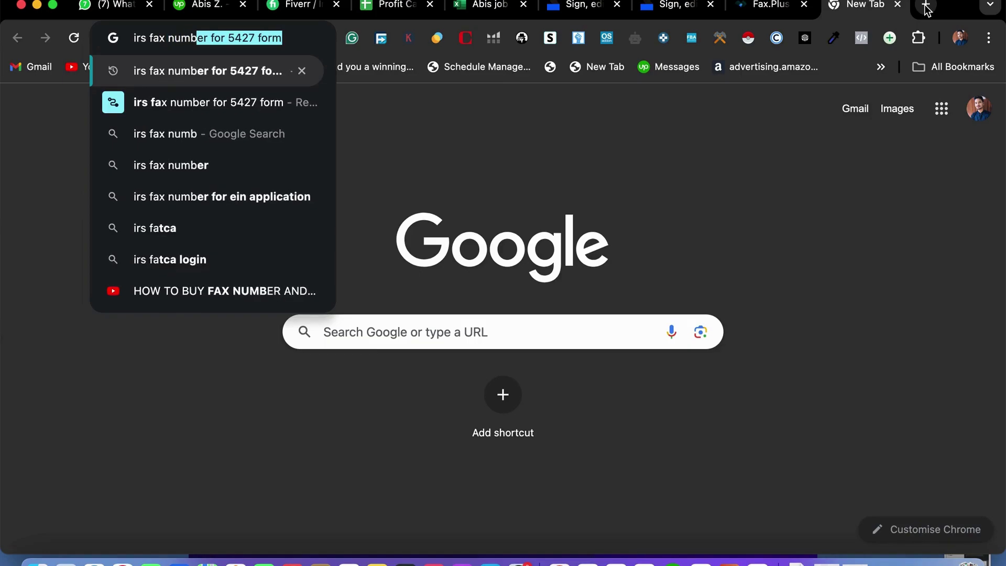
{"action": "type", "text": "er"}
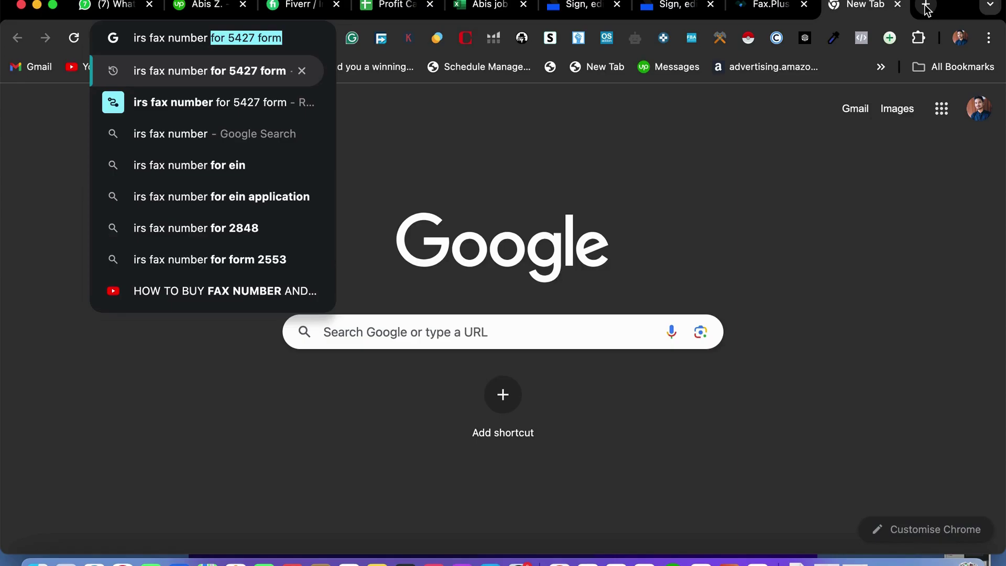
{"action": "type", "text": "ss"}
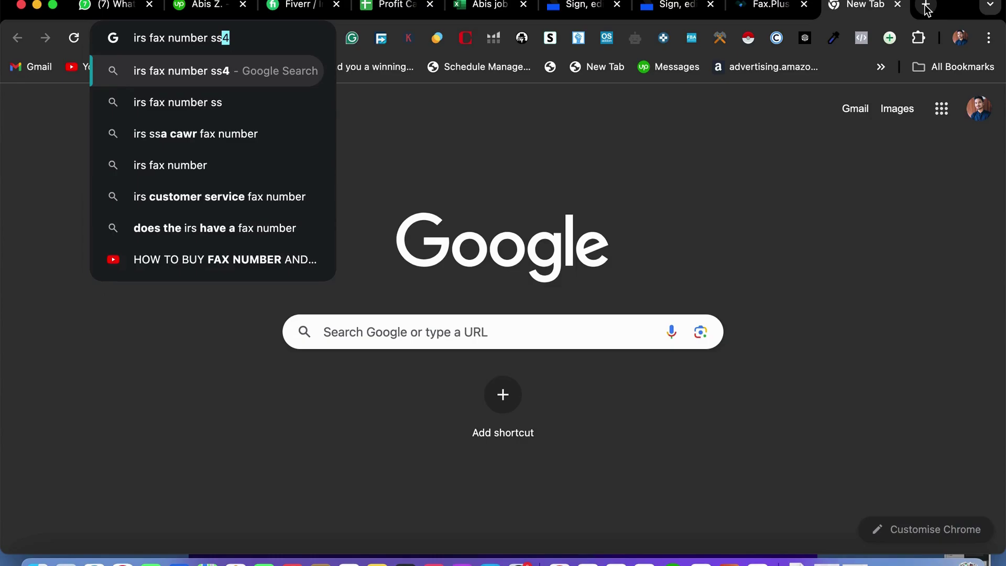
{"action": "key", "text": "Return"}
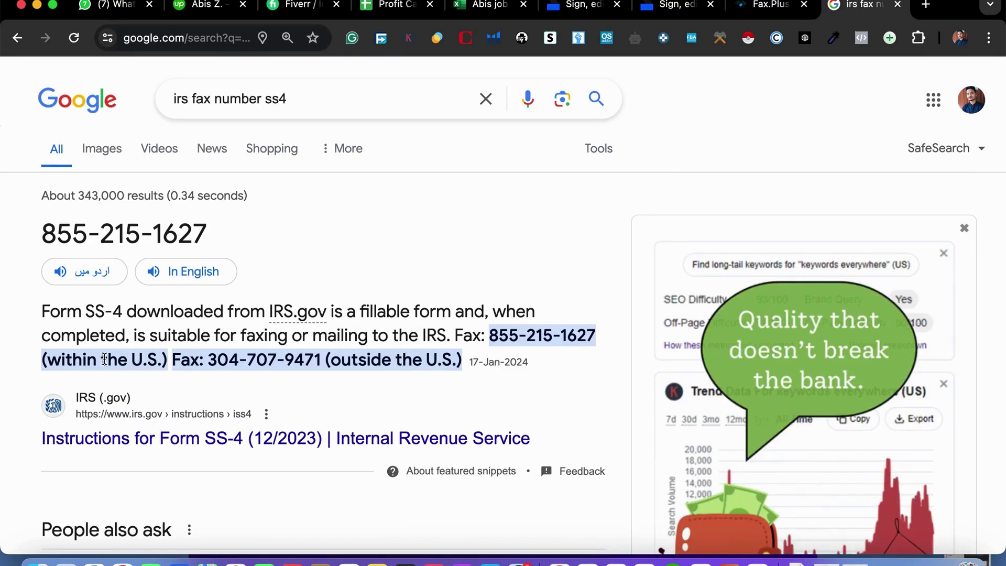
{"action": "left_click_drag", "start_coordinate": [500, 340], "coordinate": [591, 341]}
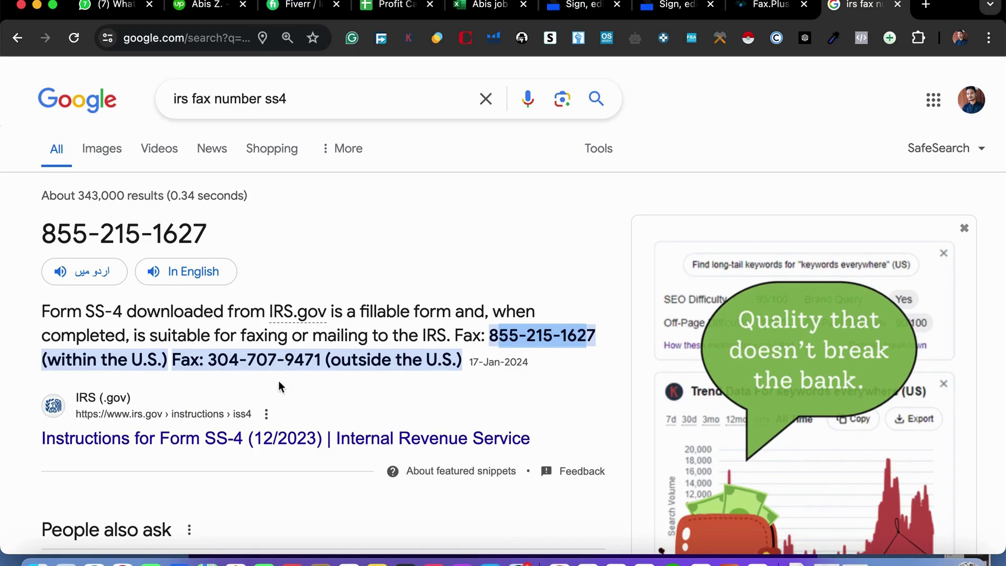
{"action": "left_click_drag", "start_coordinate": [208, 359], "coordinate": [323, 360]}
{"action": "key", "text": "super+c"}
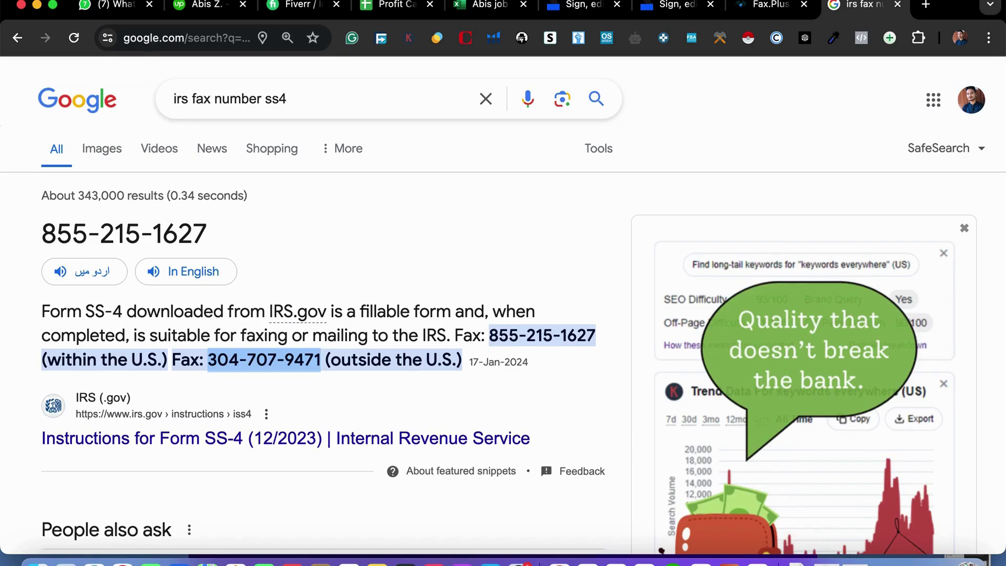
{"action": "left_click", "coordinate": [768, 5]}
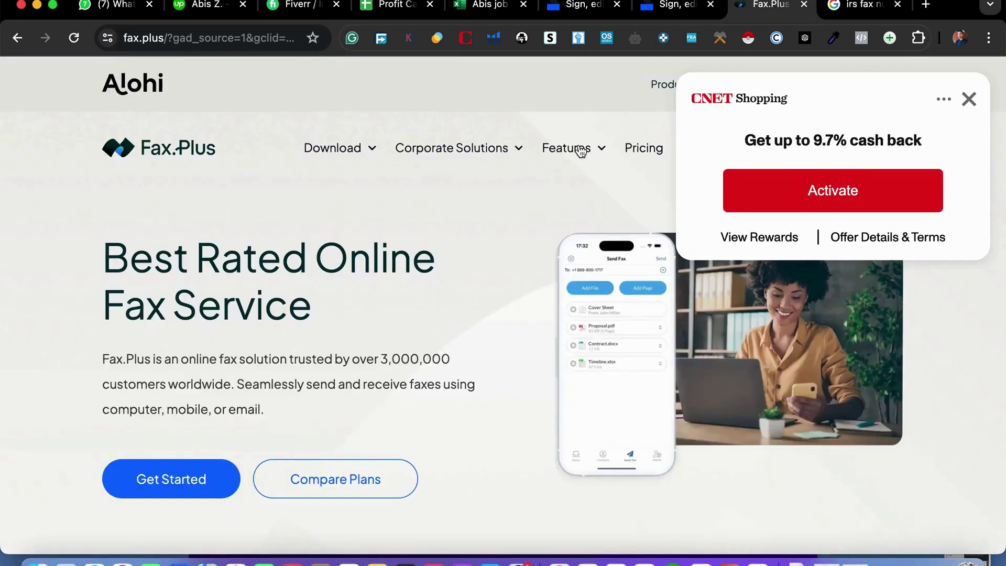
{"action": "left_click", "coordinate": [676, 11]}
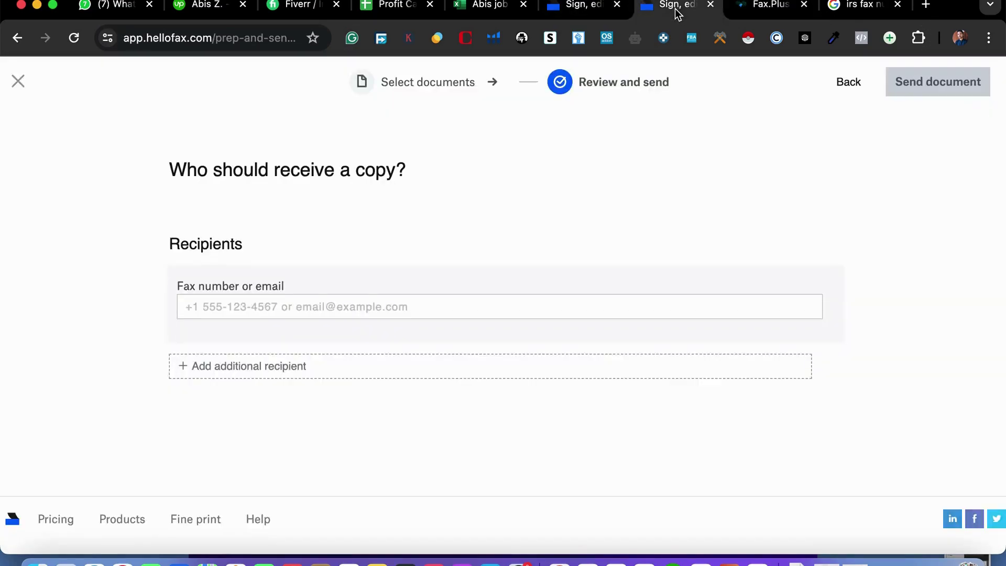
{"action": "left_click", "coordinate": [285, 306]}
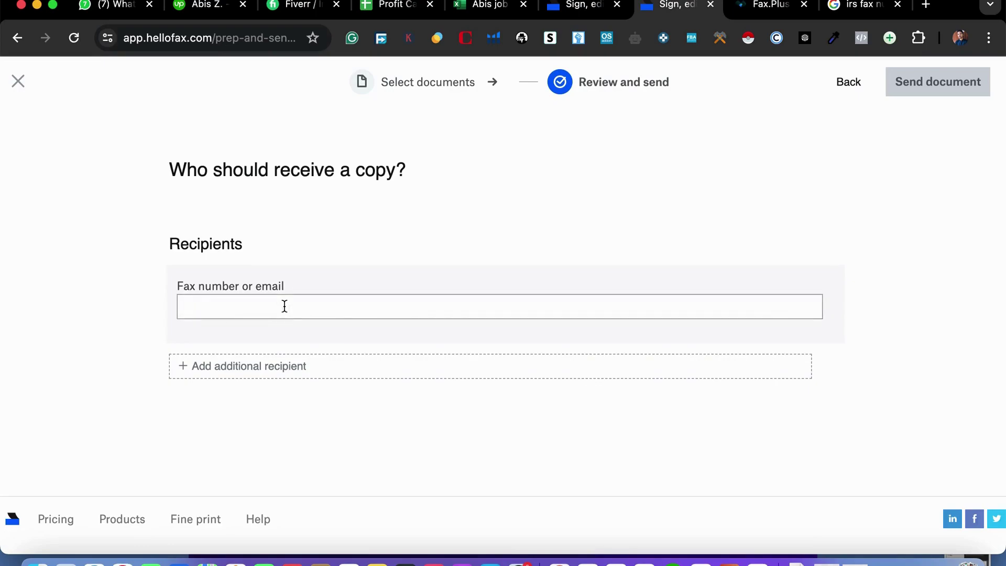
{"action": "key", "text": "super+v"}
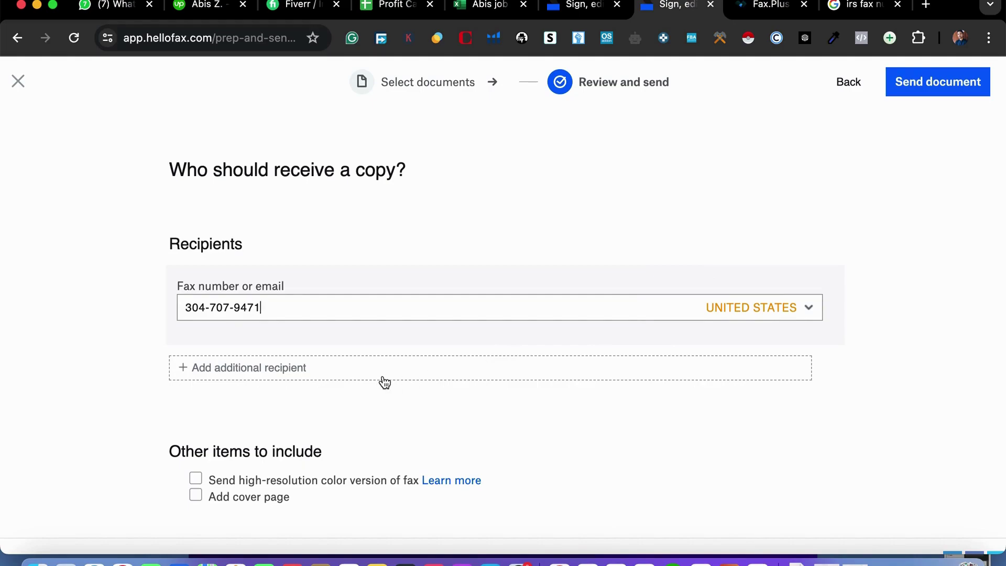
{"action": "scroll", "coordinate": [374, 449], "scroll_direction": "down", "scroll_amount": 1}
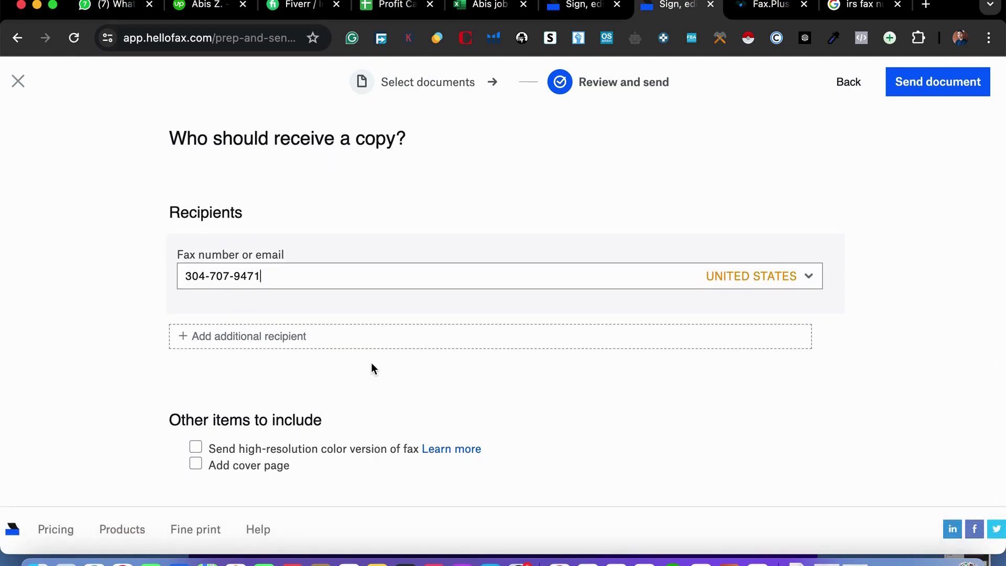
{"action": "scroll", "coordinate": [371, 398], "scroll_direction": "down", "scroll_amount": 1}
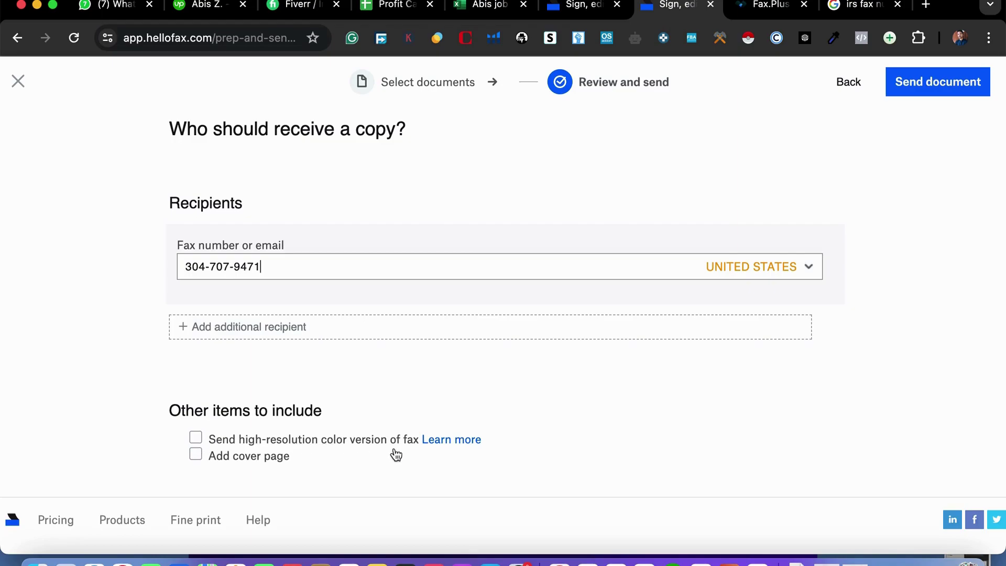
Turn on high-resolution colour and Add cover page, then check the empty cover sender, recipient and message fields.
{"action": "left_click", "coordinate": [196, 438]}
{"action": "left_click", "coordinate": [199, 459]}
{"action": "scroll", "coordinate": [278, 472], "scroll_direction": "down", "scroll_amount": 2}
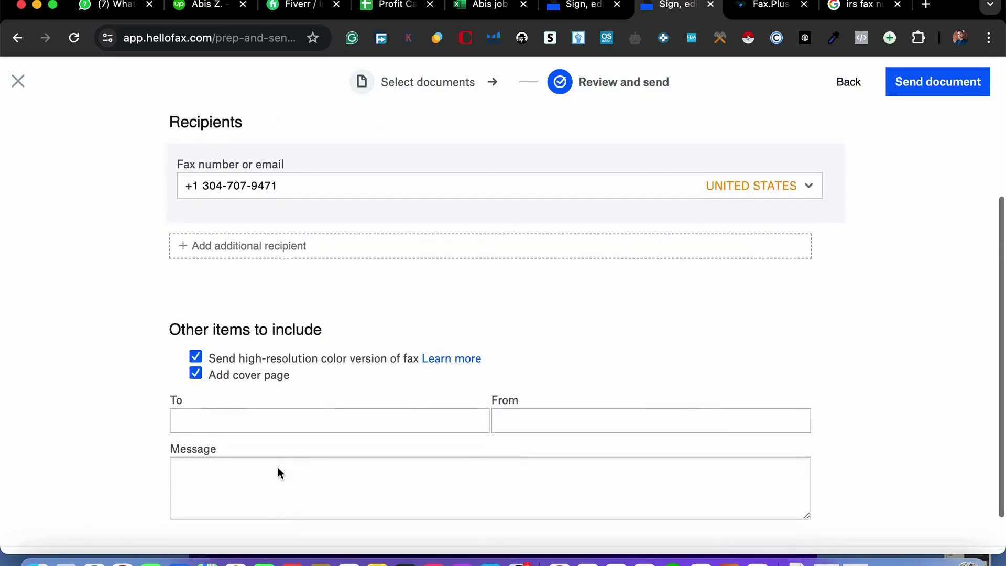
{"action": "scroll", "coordinate": [363, 458], "scroll_direction": "down", "scroll_amount": 1}
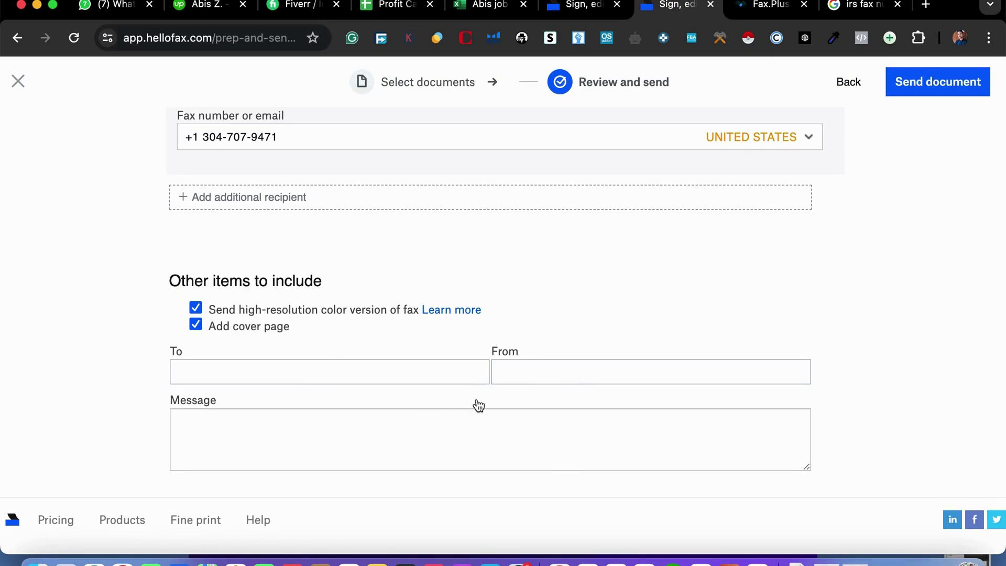
{"action": "left_click", "coordinate": [545, 372]}
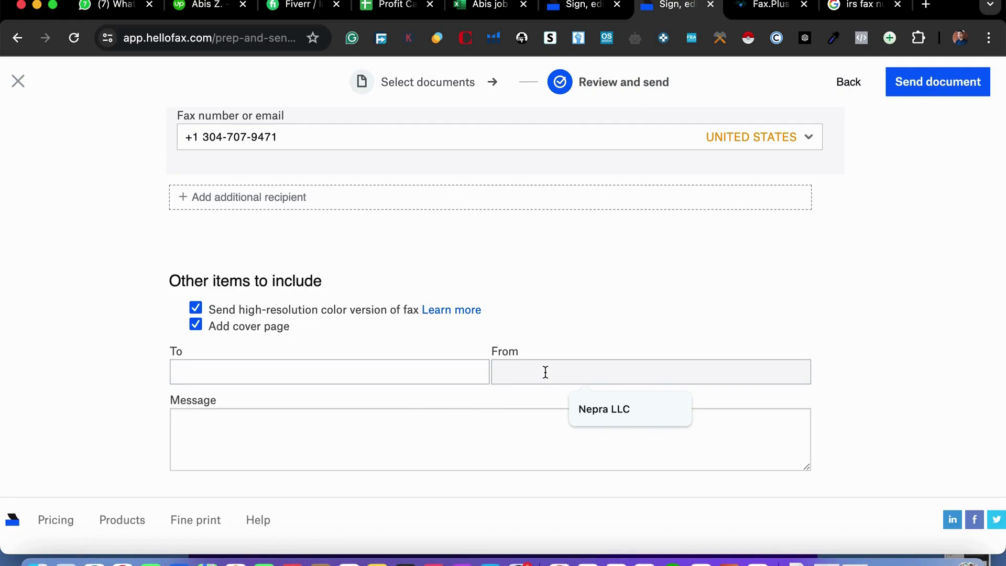
{"action": "left_click", "coordinate": [346, 368]}
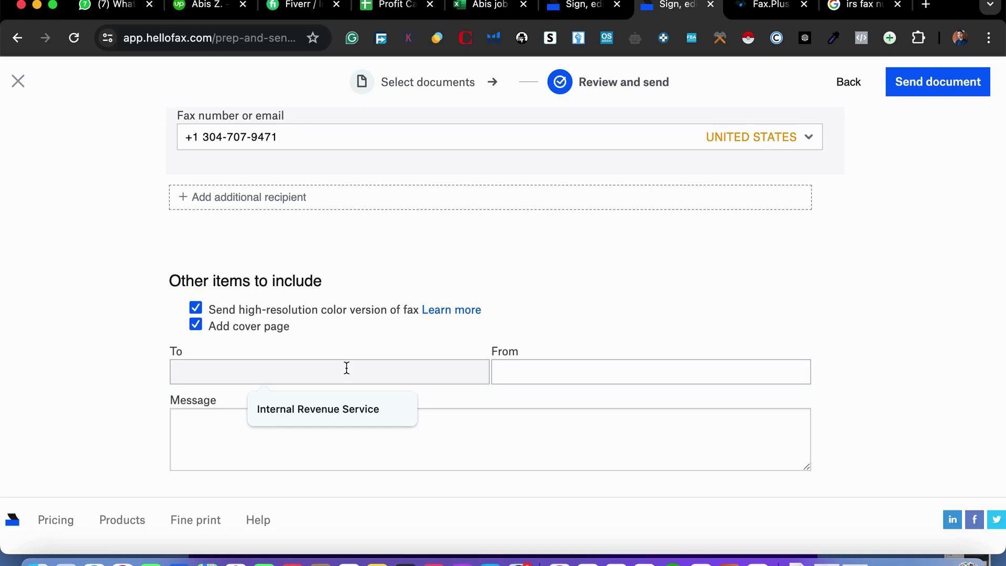
{"action": "left_click", "coordinate": [415, 437]}
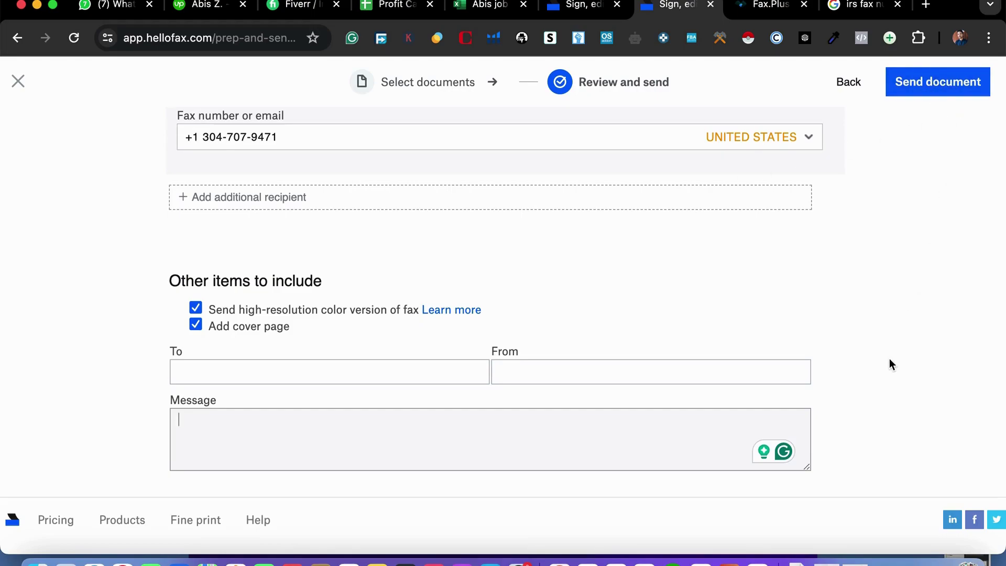
{"action": "scroll", "coordinate": [813, 249], "scroll_direction": "up", "scroll_amount": 4}
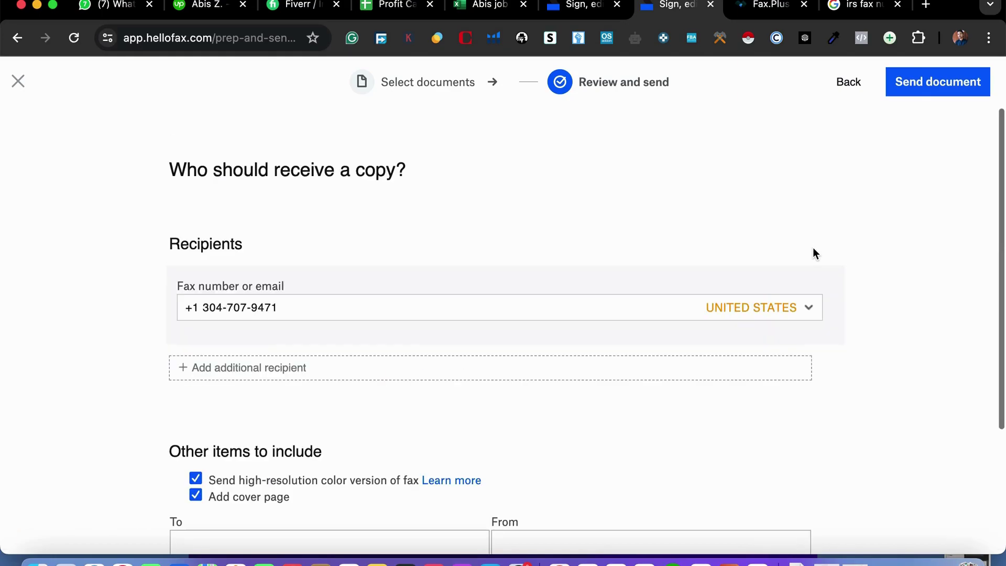
{"action": "scroll", "coordinate": [843, 355], "scroll_direction": "down", "scroll_amount": 4}
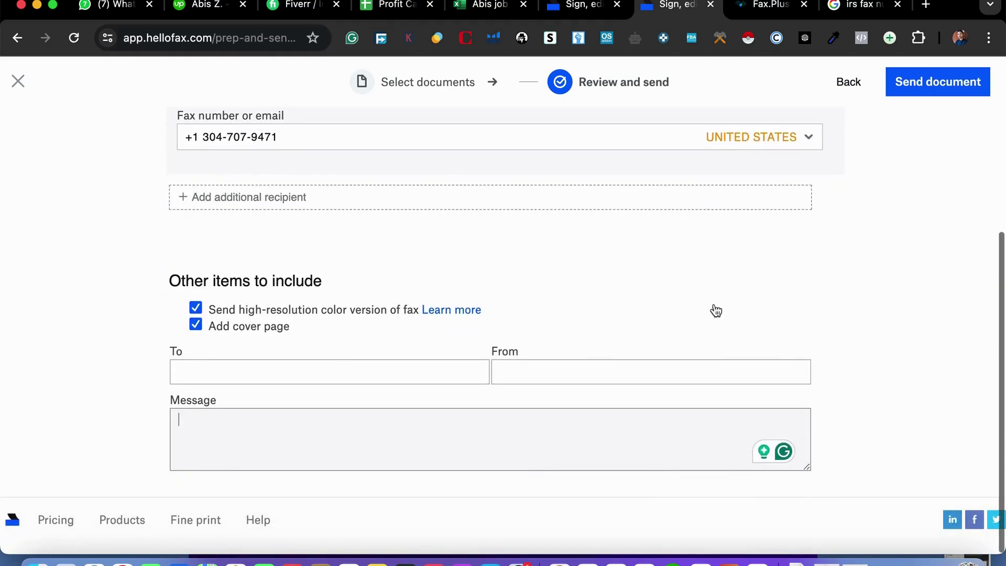
Abandon the send flow and open the Received faxes folder, which shows No faxes yet.
{"action": "left_click", "coordinate": [17, 38]}
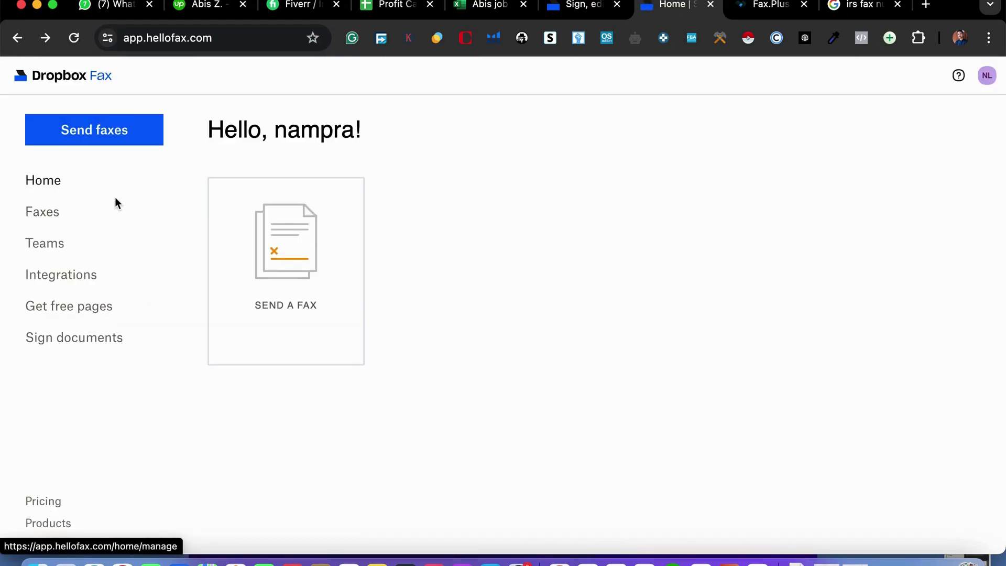
{"action": "left_click", "coordinate": [70, 216]}
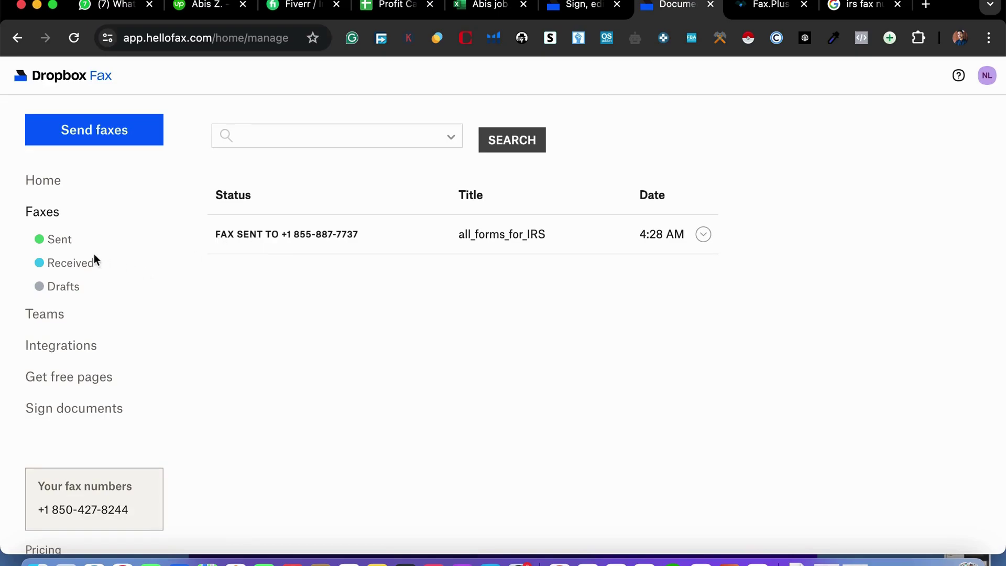
{"action": "left_click", "coordinate": [70, 269]}
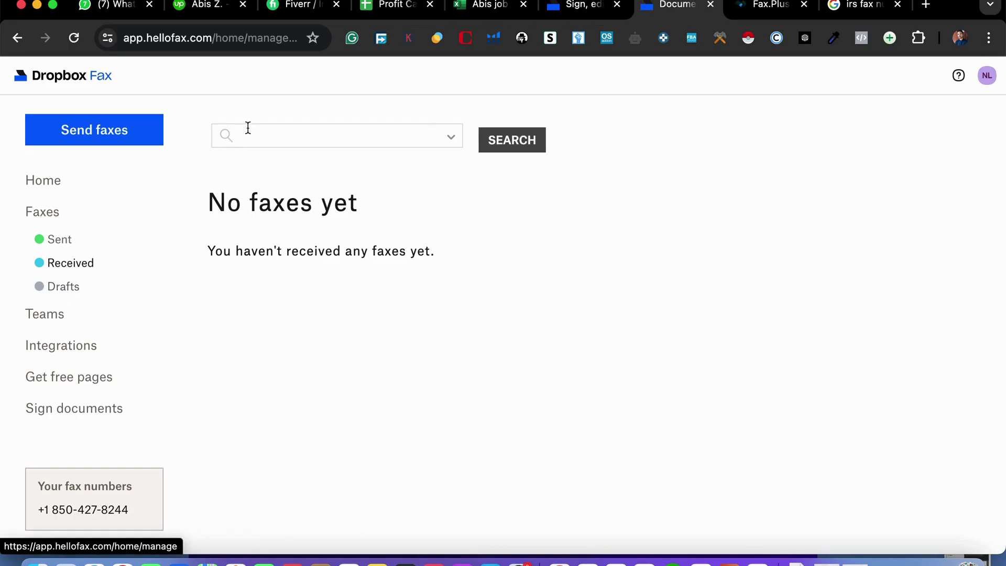
On Fax.Plus, dismiss the cash-back popup, browse the Pricing page, and log in to the account.
{"action": "left_click", "coordinate": [764, 14]}
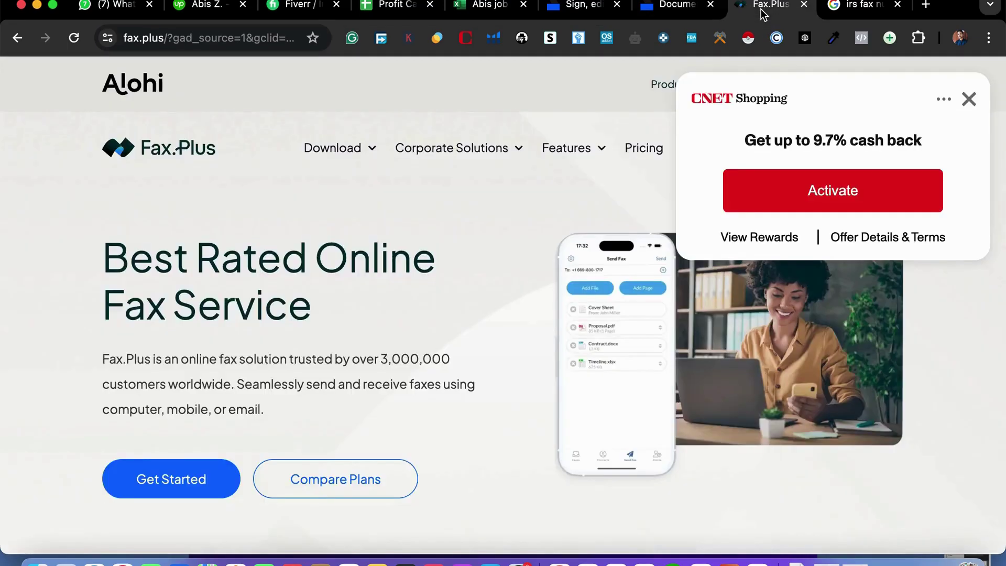
{"action": "left_click", "coordinate": [969, 99]}
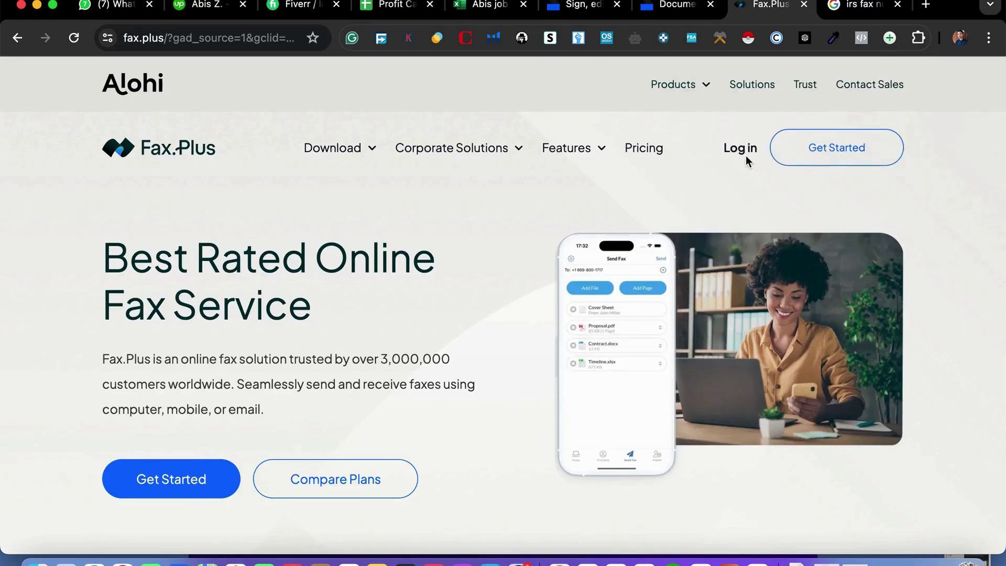
{"action": "left_click", "coordinate": [638, 152]}
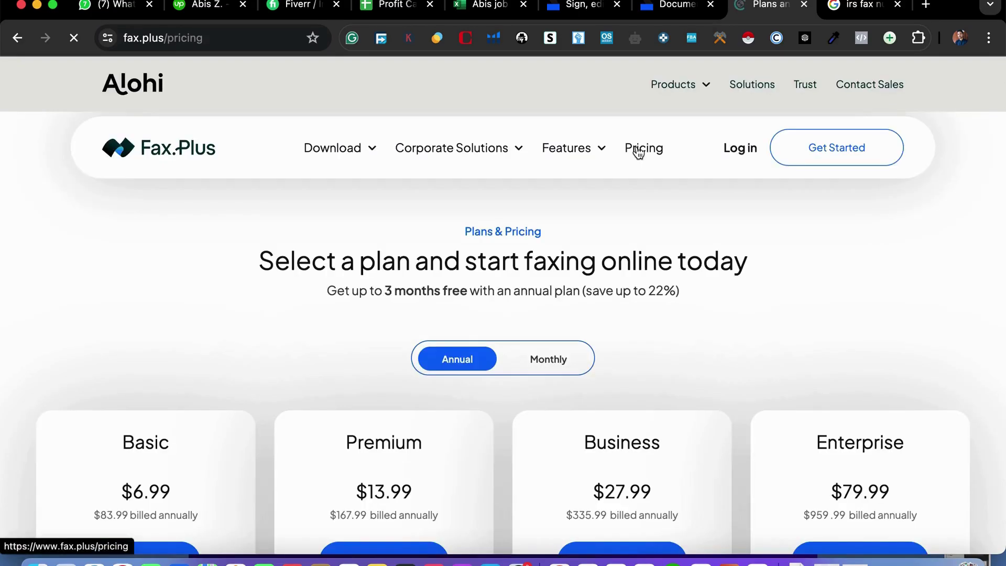
{"action": "scroll", "coordinate": [592, 281], "scroll_direction": "down", "scroll_amount": 3}
{"action": "scroll", "coordinate": [427, 423], "scroll_direction": "down", "scroll_amount": 3}
{"action": "scroll", "coordinate": [426, 422], "scroll_direction": "up", "scroll_amount": 1}
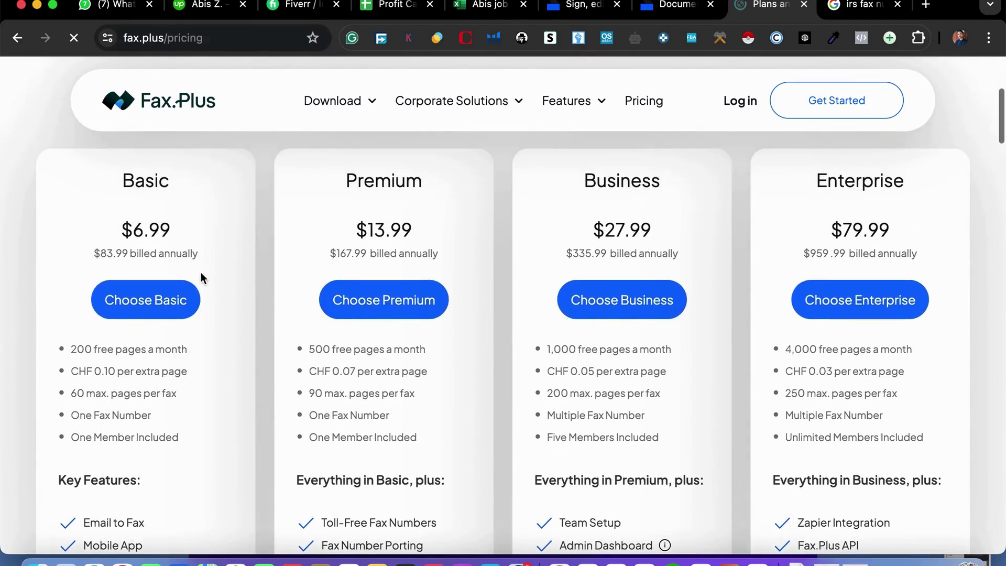
{"action": "scroll", "coordinate": [211, 412], "scroll_direction": "down", "scroll_amount": 2}
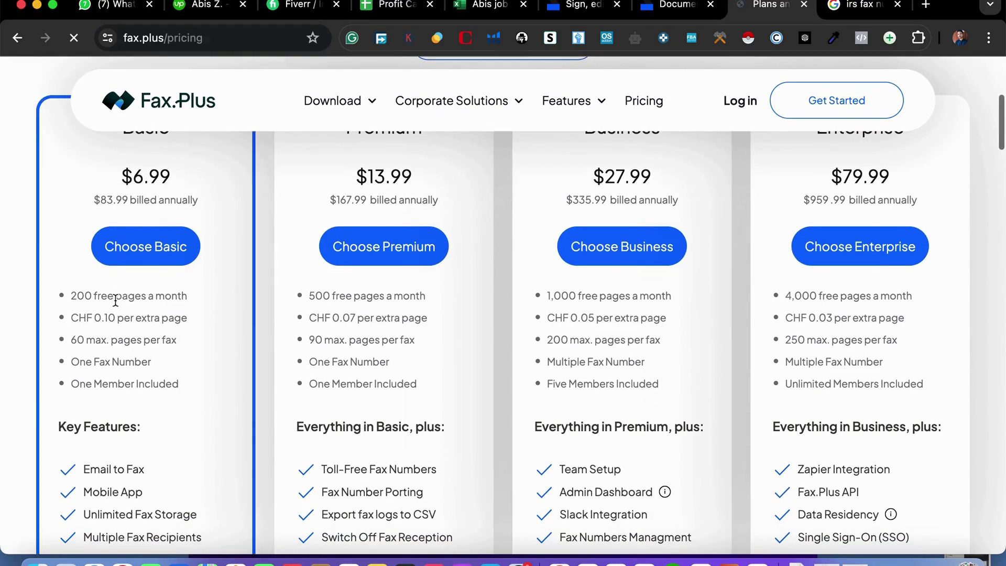
{"action": "scroll", "coordinate": [178, 398], "scroll_direction": "down", "scroll_amount": 2}
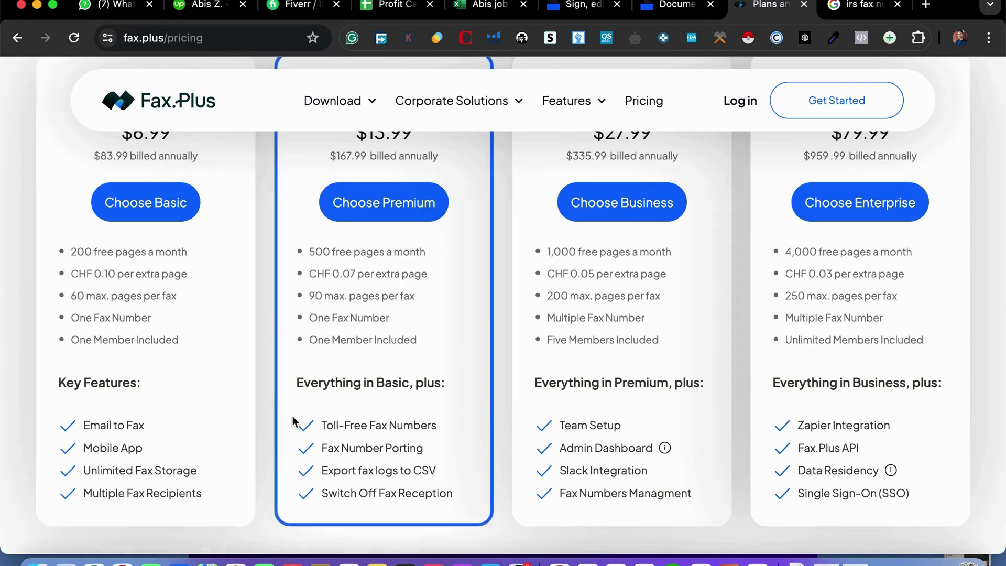
{"action": "scroll", "coordinate": [289, 419], "scroll_direction": "up", "scroll_amount": 1}
{"action": "scroll", "coordinate": [191, 344], "scroll_direction": "up", "scroll_amount": 6}
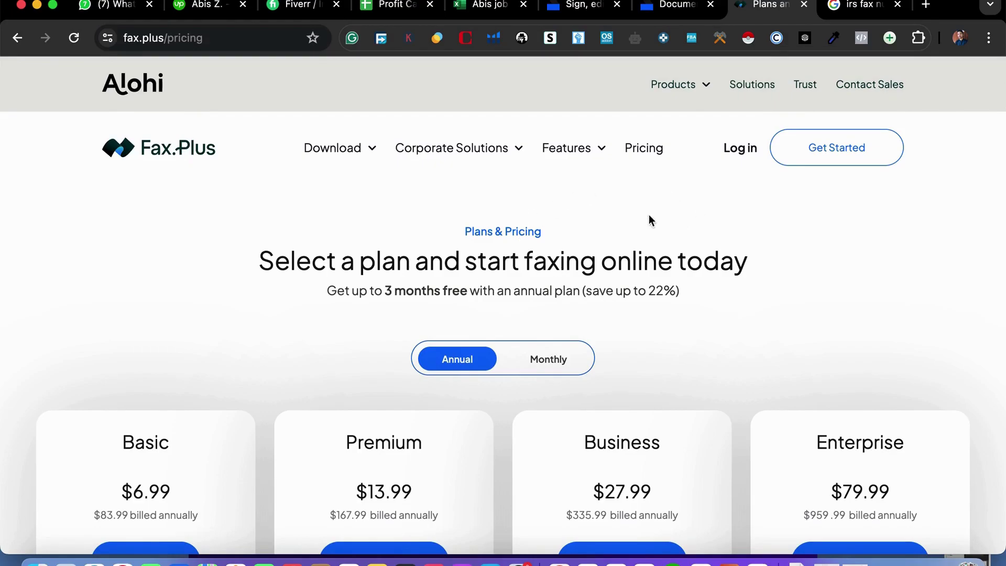
{"action": "left_click", "coordinate": [732, 152]}
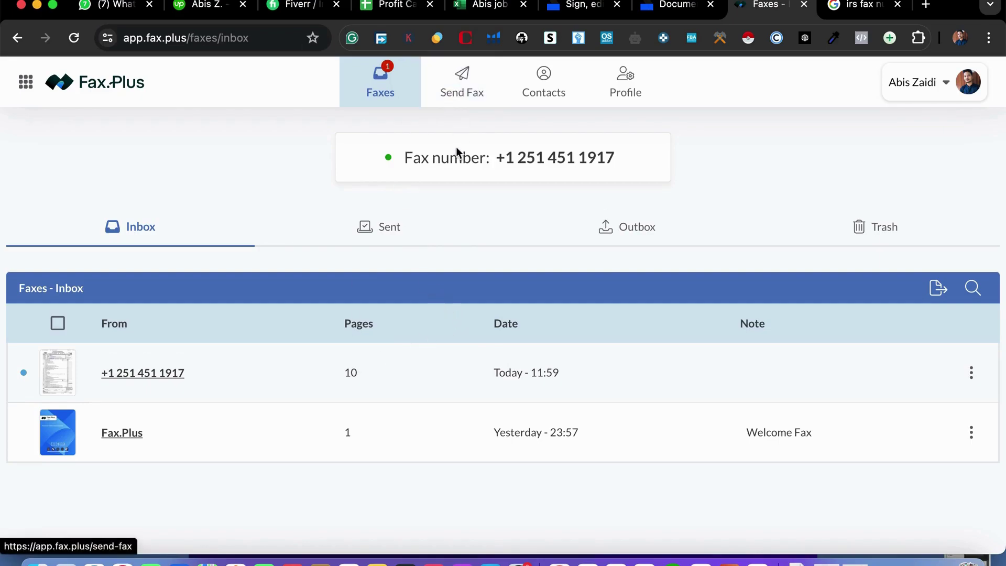
Start a new Fax.Plus fax with the pasted IRS fax number as recipient.
{"action": "left_click", "coordinate": [452, 89]}
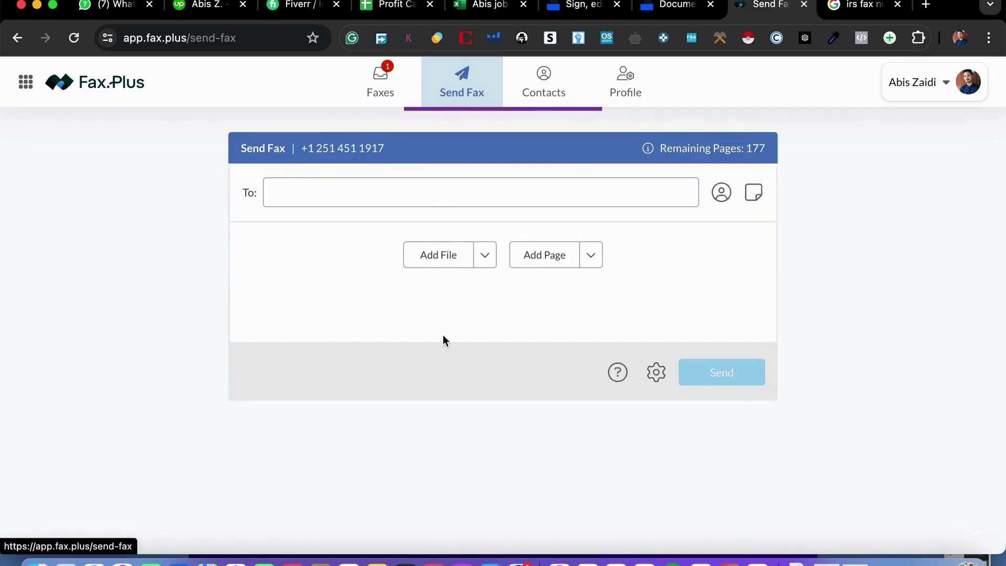
{"action": "left_click", "coordinate": [332, 191]}
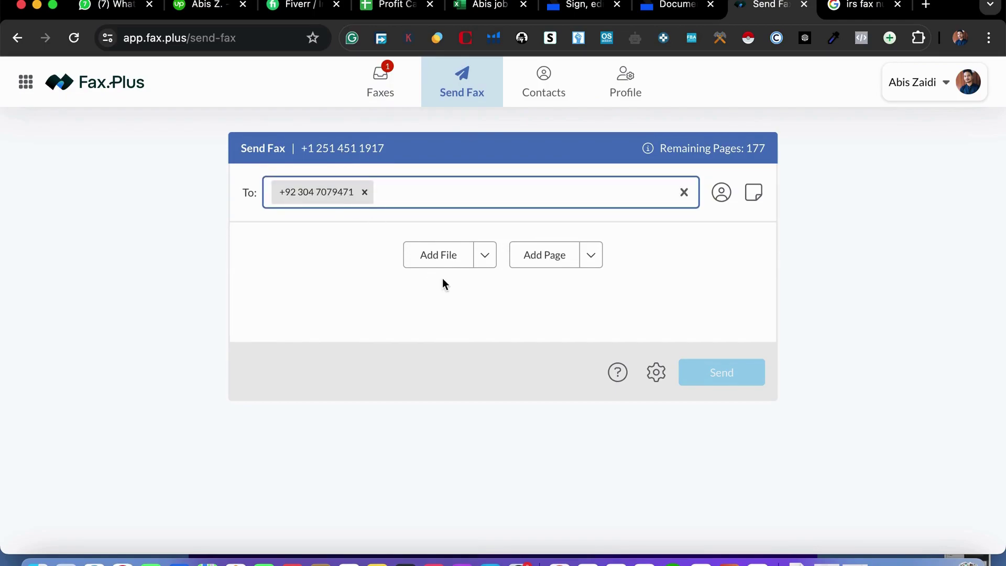
Attach SS-4 .pdf (209 KB), found by searching 'ss4' in the file picker.
{"action": "left_click", "coordinate": [420, 259]}
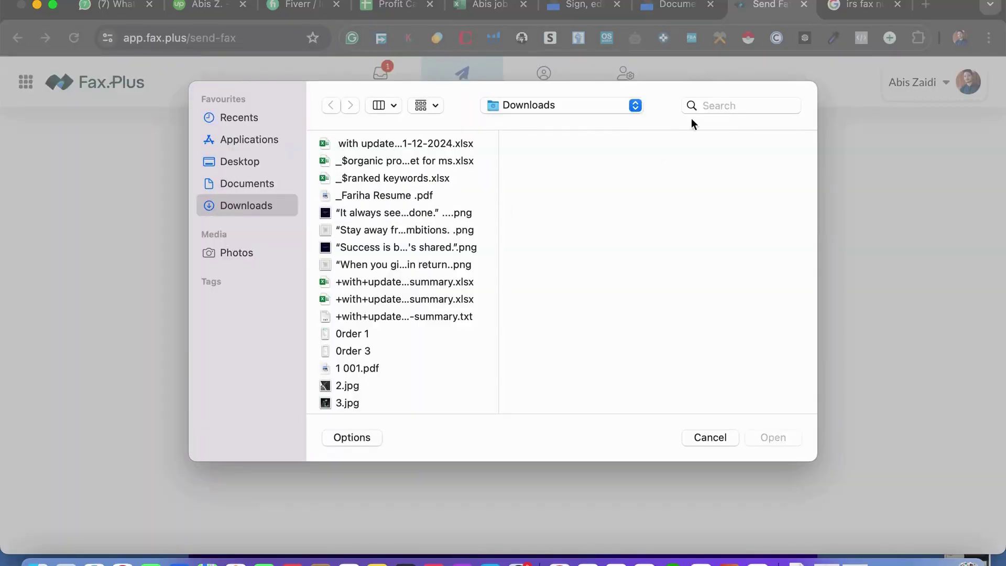
{"action": "left_click", "coordinate": [721, 113]}
{"action": "type", "text": "ss"}
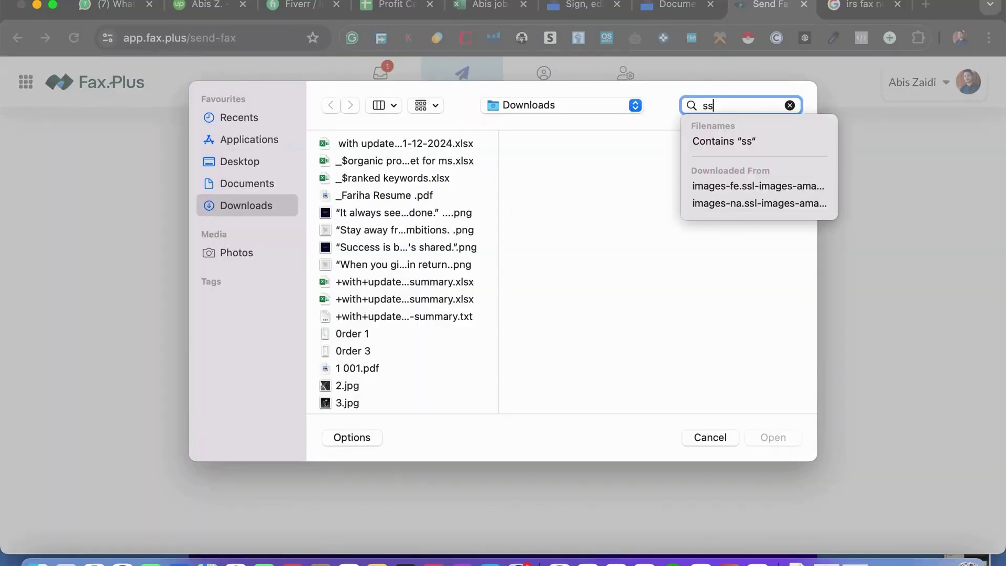
{"action": "type", "text": "4"}
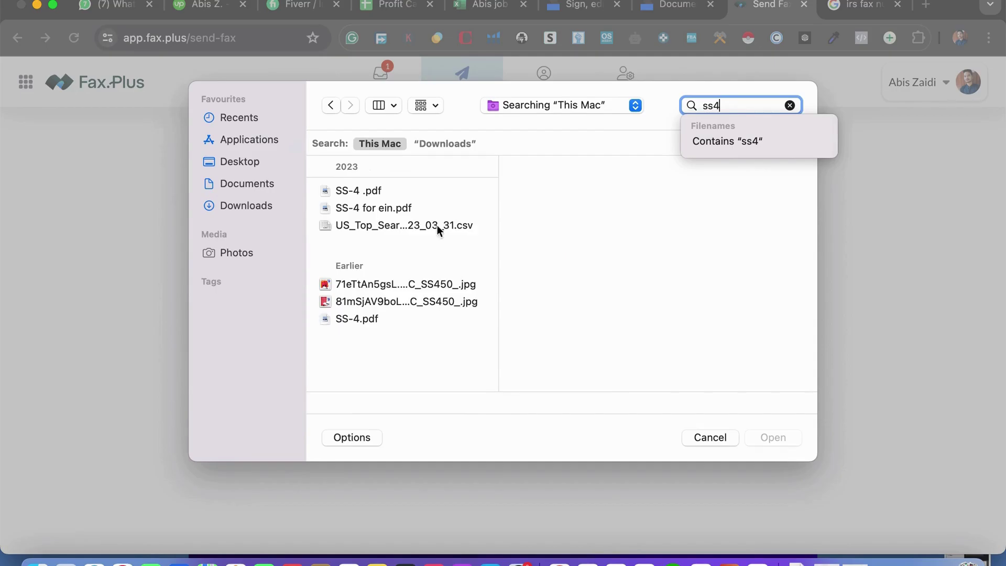
{"action": "left_click", "coordinate": [404, 189]}
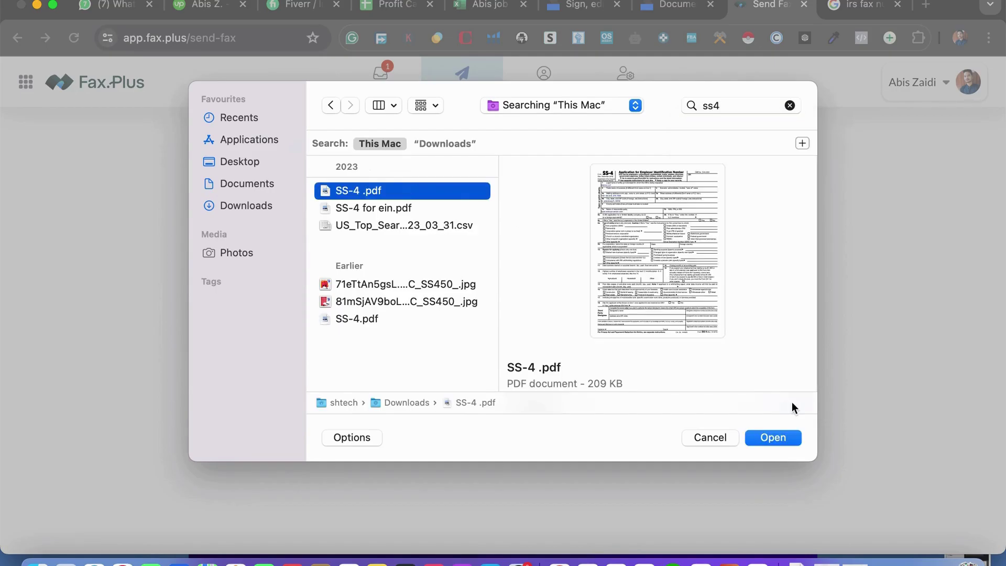
{"action": "left_click", "coordinate": [773, 438]}
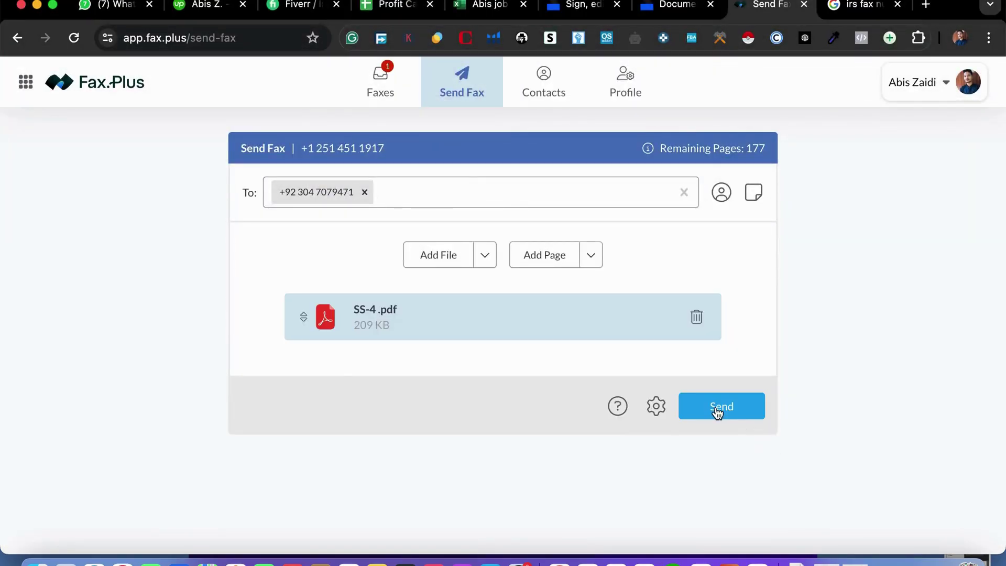
{"action": "left_click", "coordinate": [657, 411]}
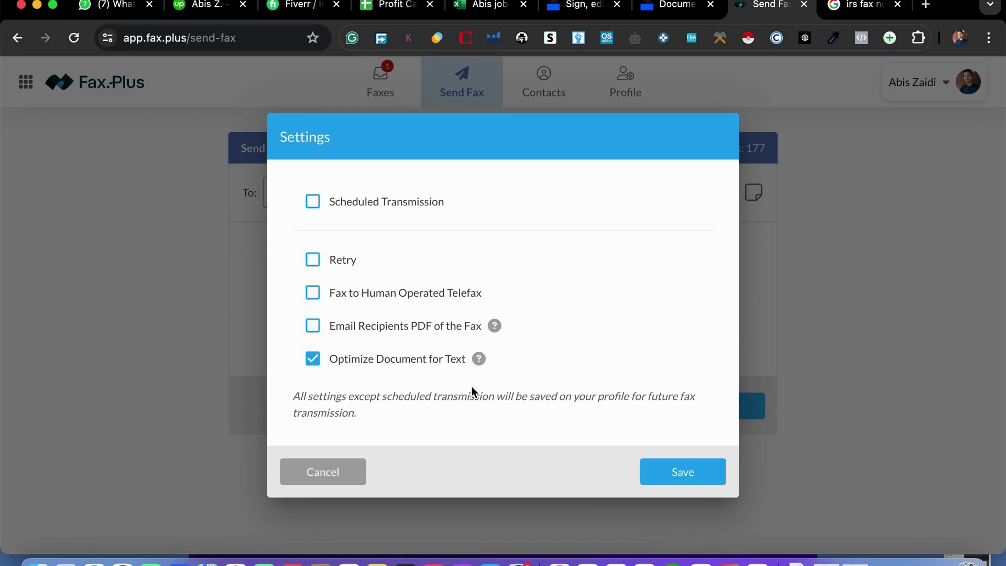
{"action": "left_click", "coordinate": [313, 477]}
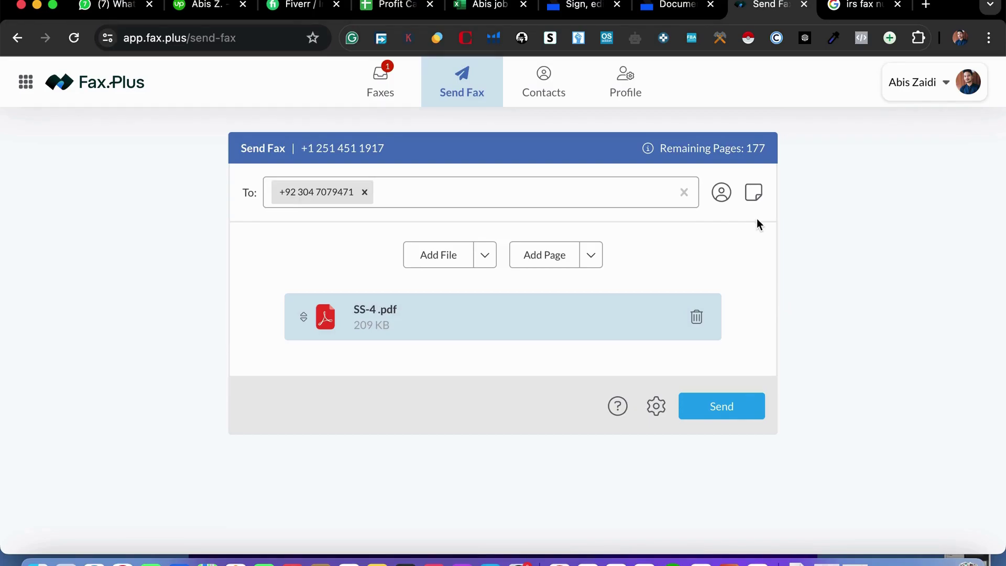
{"action": "left_click", "coordinate": [754, 194]}
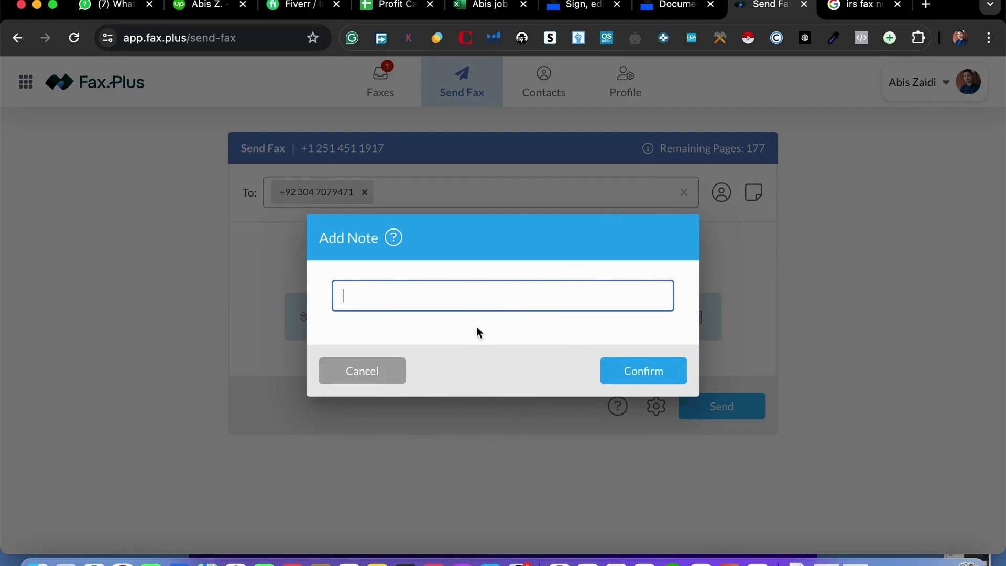
{"action": "left_click", "coordinate": [910, 240]}
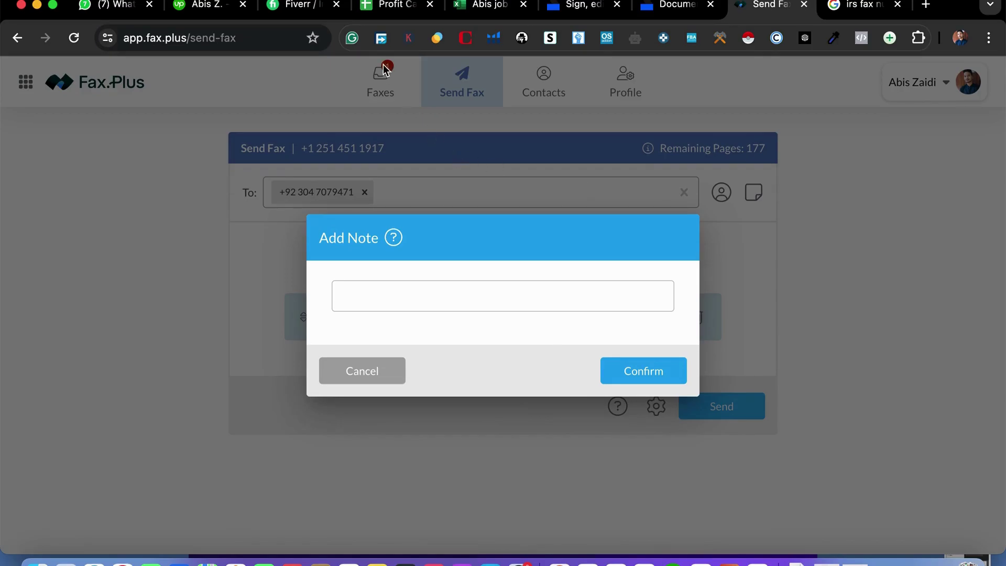
{"action": "left_click", "coordinate": [367, 370]}
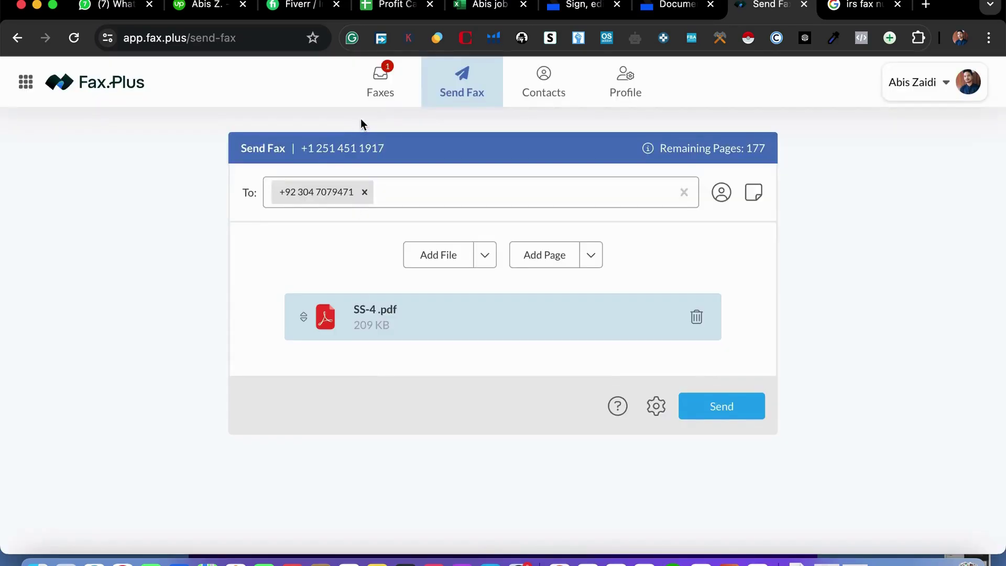
Scroll through the Sent faxes log, then return to the Faxes Inbox.
{"action": "left_click", "coordinate": [380, 84]}
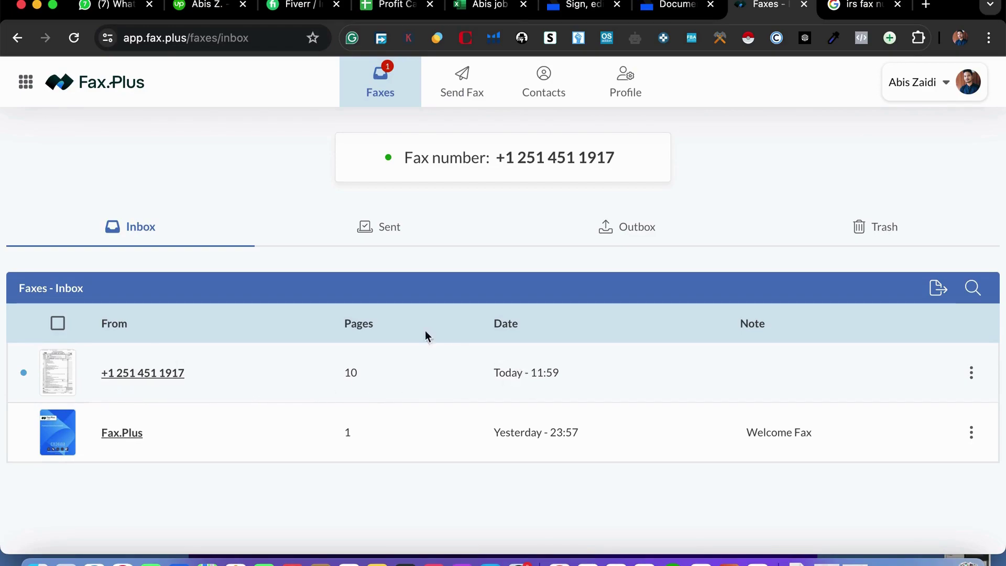
{"action": "left_click", "coordinate": [382, 236]}
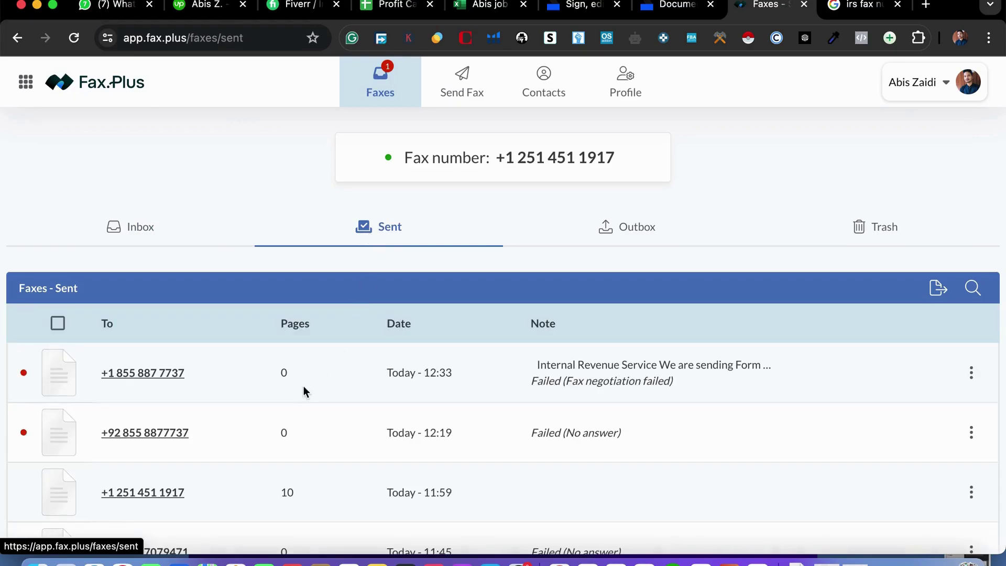
{"action": "scroll", "coordinate": [335, 461], "scroll_direction": "down", "scroll_amount": 2}
{"action": "scroll", "coordinate": [341, 471], "scroll_direction": "down", "scroll_amount": 5}
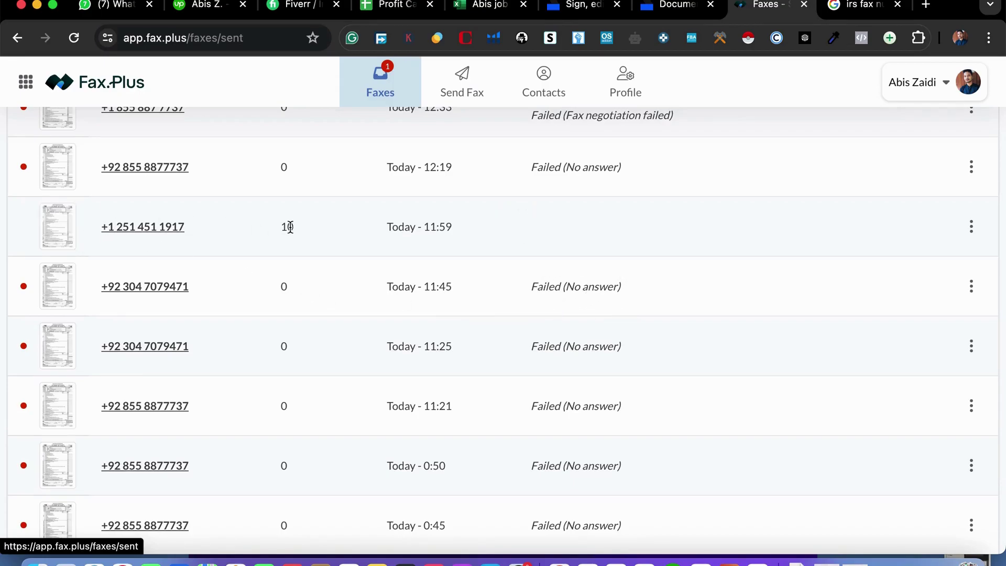
{"action": "scroll", "coordinate": [524, 223], "scroll_direction": "up", "scroll_amount": 2}
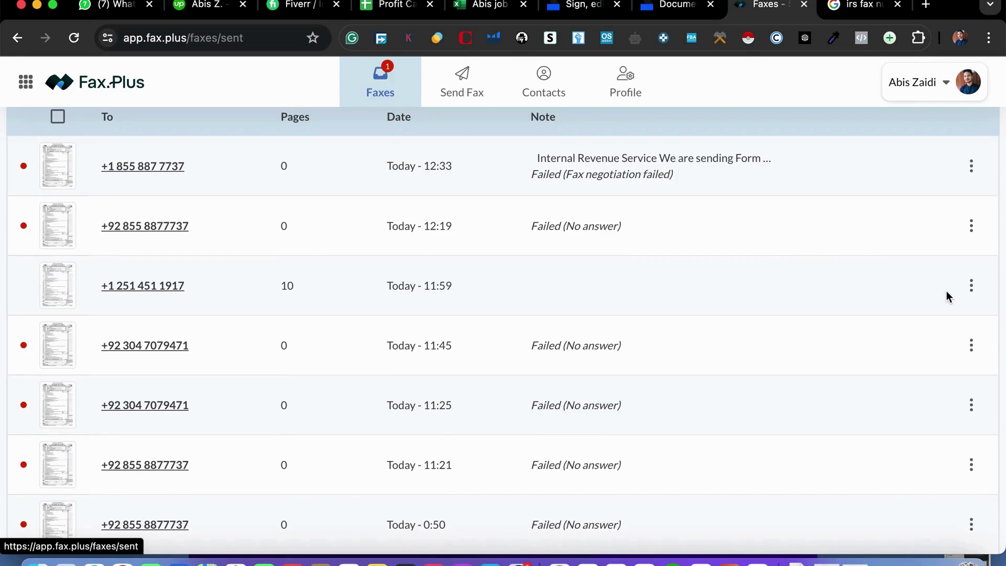
{"action": "scroll", "coordinate": [483, 228], "scroll_direction": "up", "scroll_amount": 4}
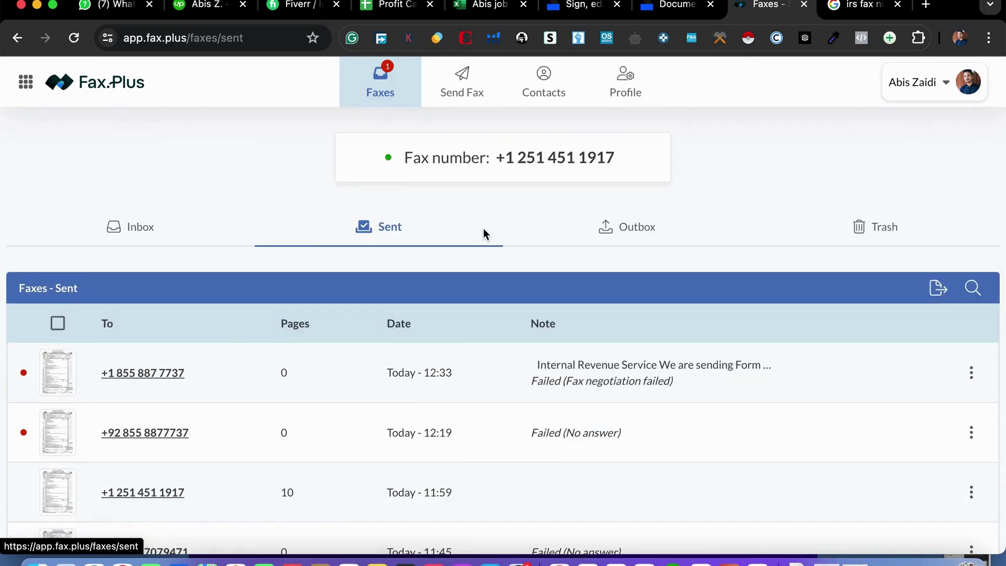
{"action": "left_click", "coordinate": [135, 225]}
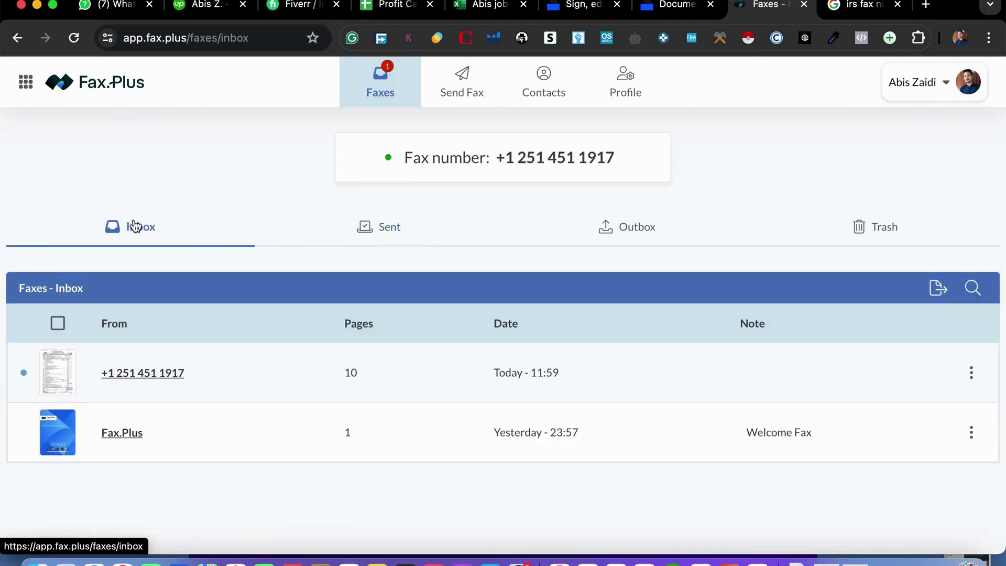